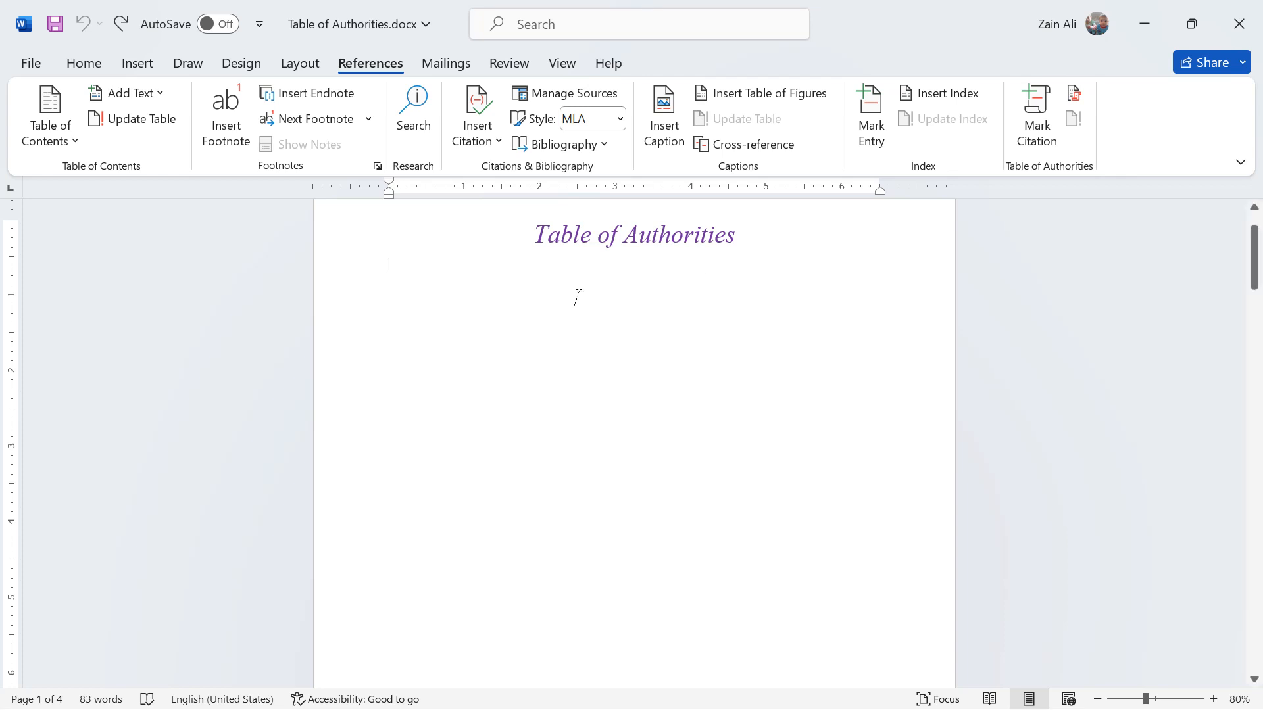
# - Start marking the phrase "case of Smith v. Jones" on page 2 as a citation in the Cases category
pyautogui.scroll(-10, 510, 404)
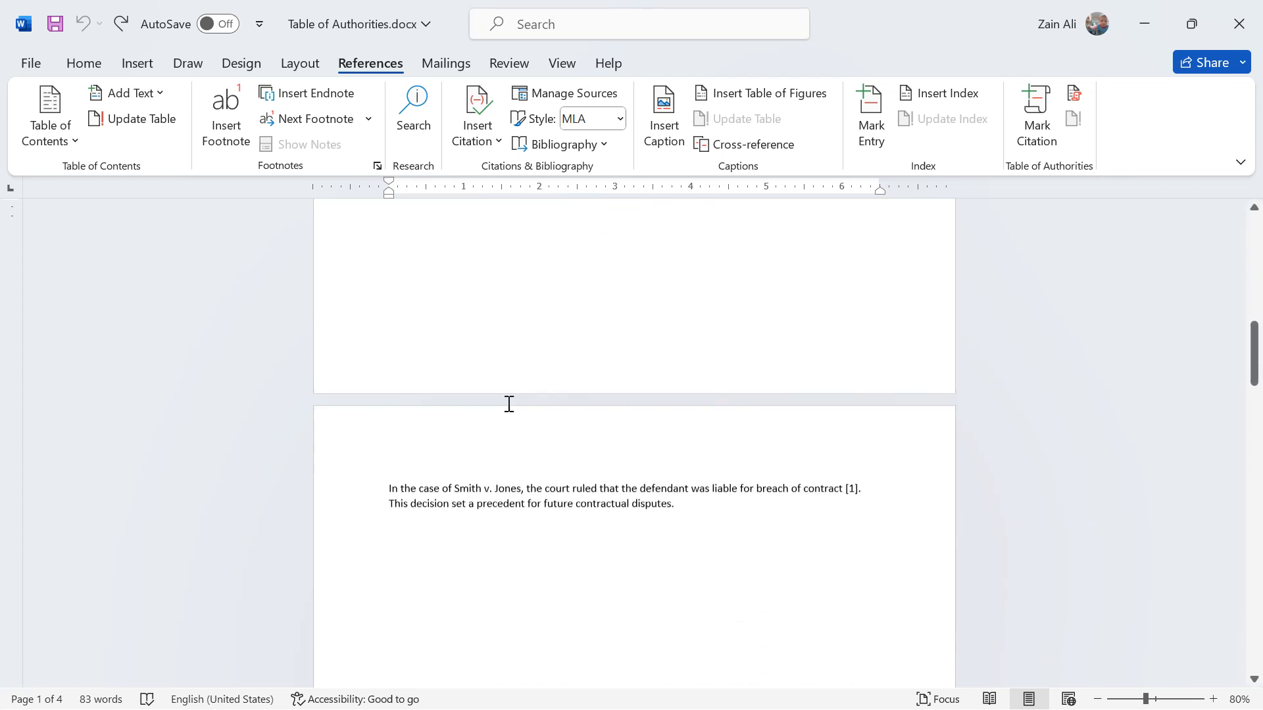
pyautogui.scroll(1, 509, 404)
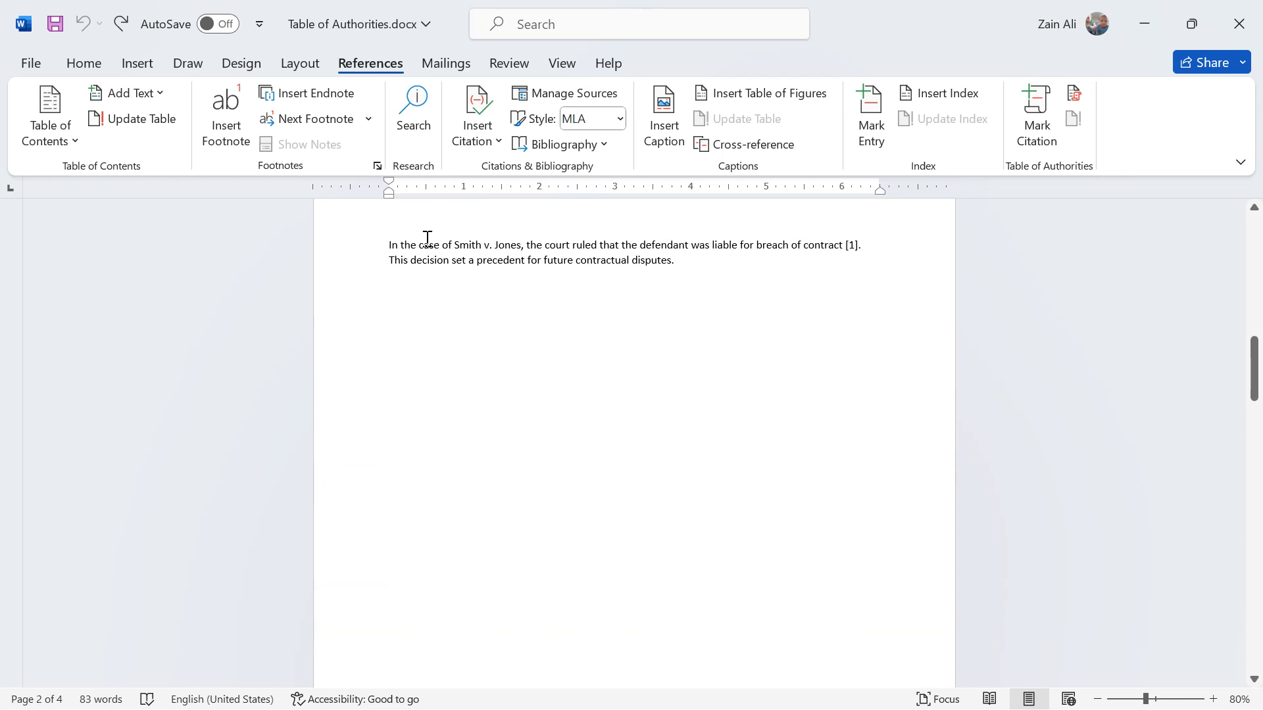
pyautogui.moveTo(419, 244); pyautogui.dragTo(521, 245)
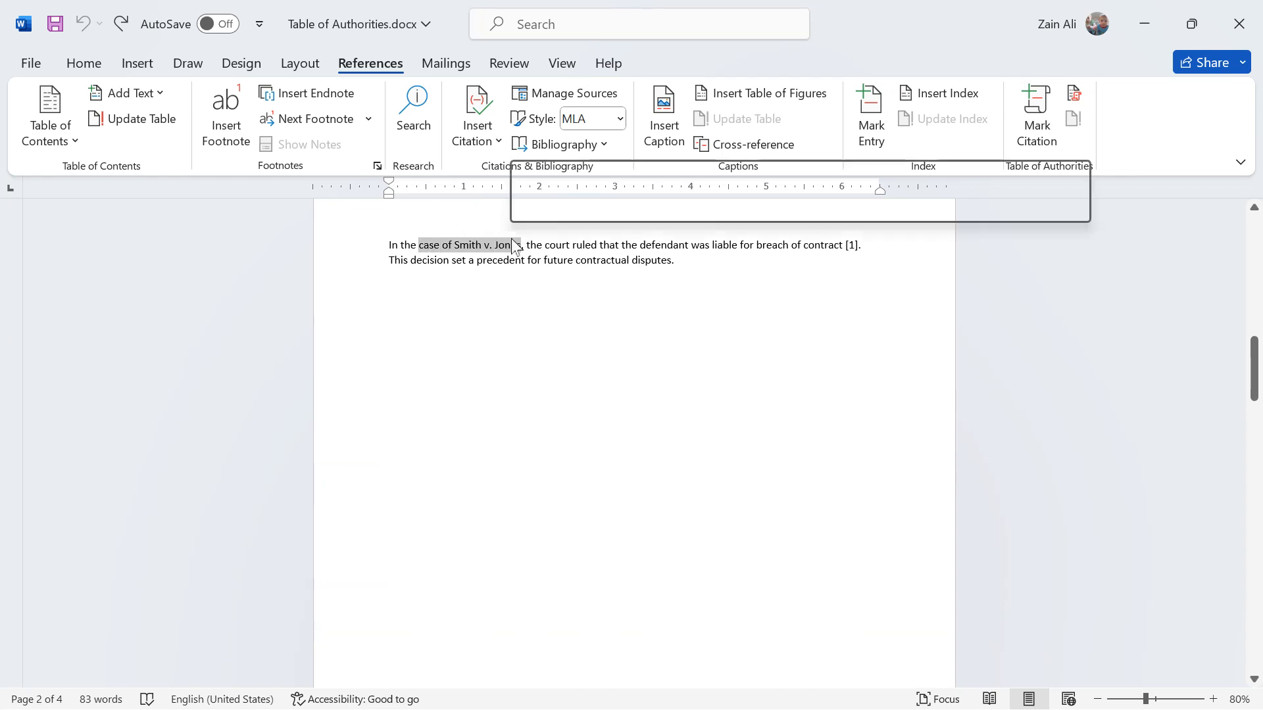
pyautogui.click(1037, 125)
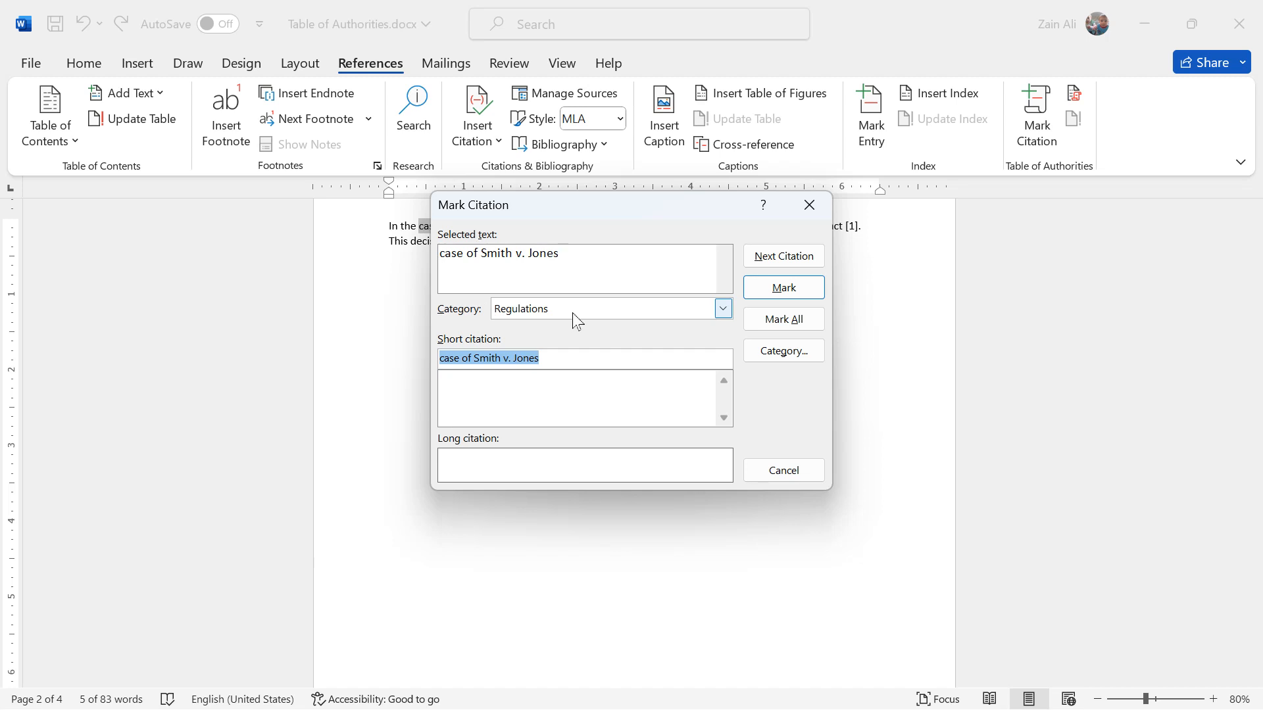
pyautogui.click(723, 308)
pyautogui.click(578, 328)
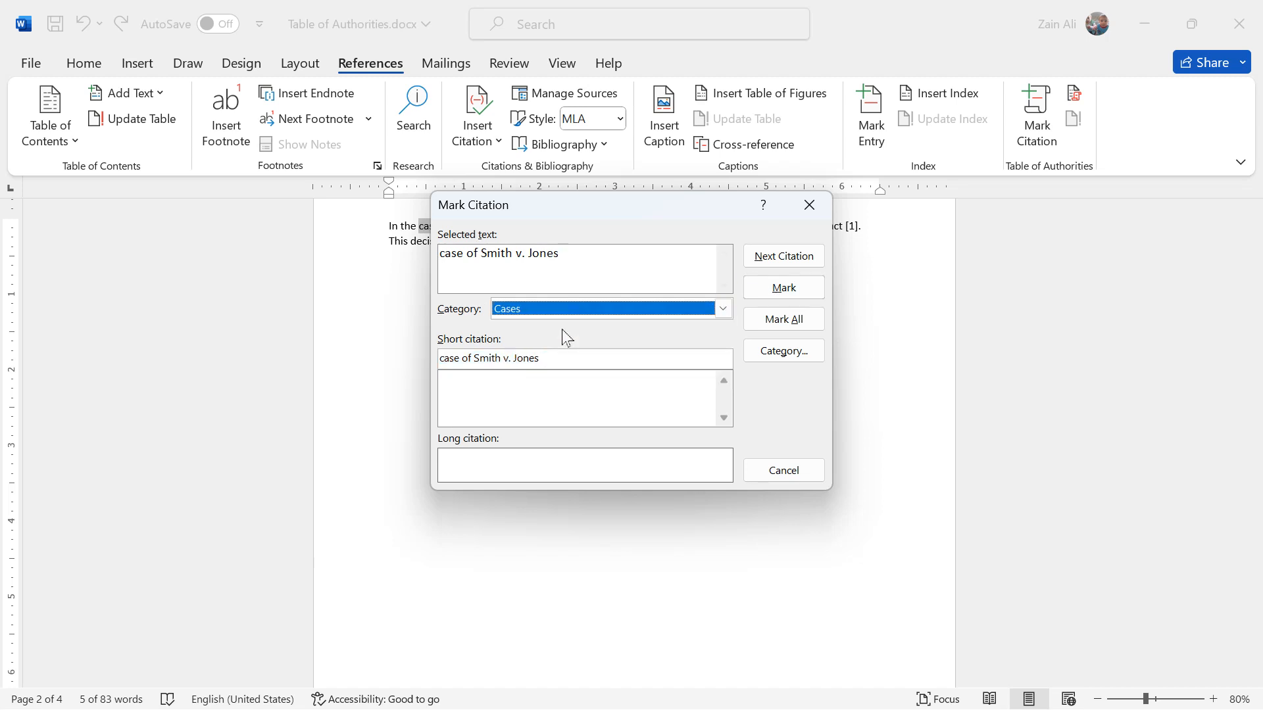
# - Look through the available citation categories while keeping Cases selected
pyautogui.click(723, 309)
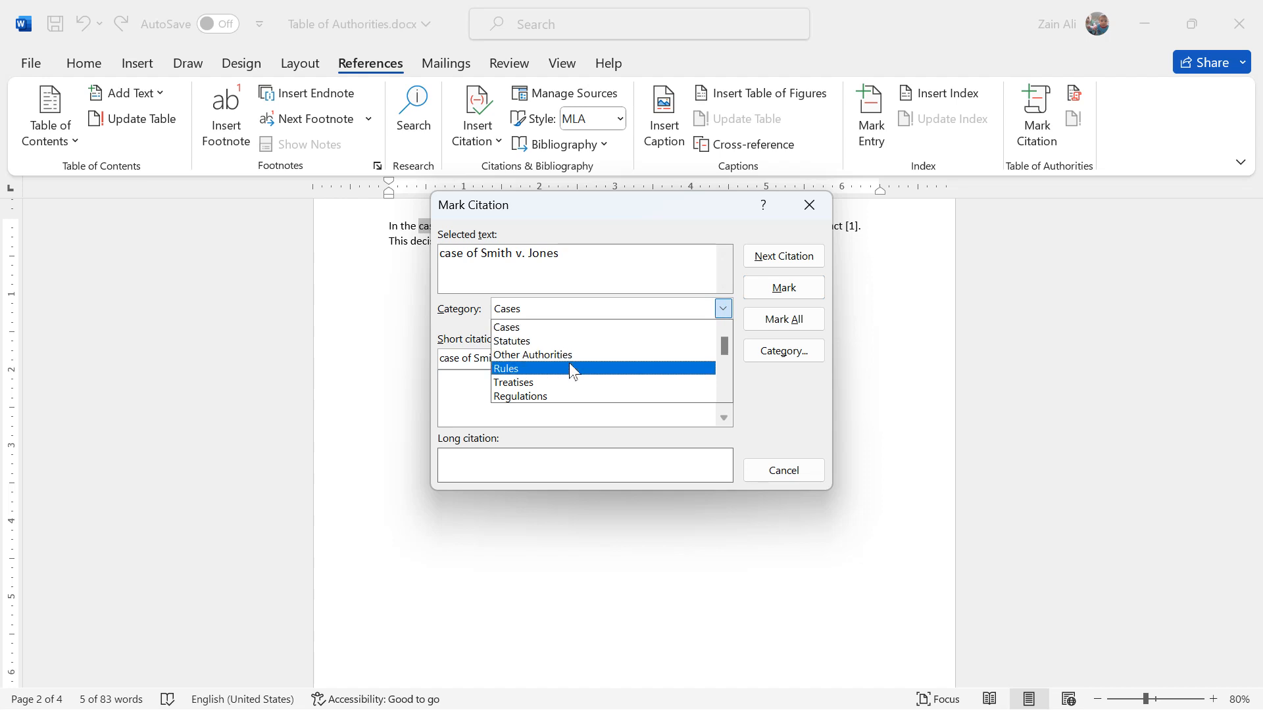
pyautogui.scroll(-1, 563, 394)
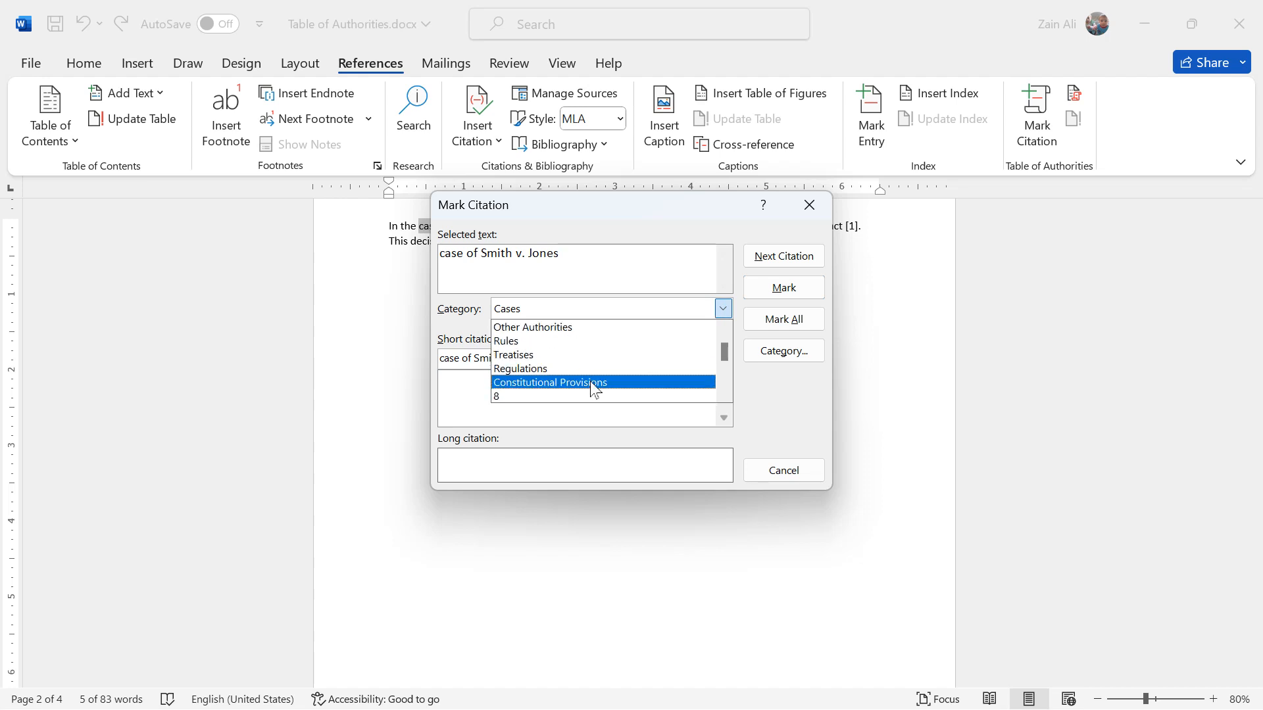
pyautogui.scroll(-2, 590, 381)
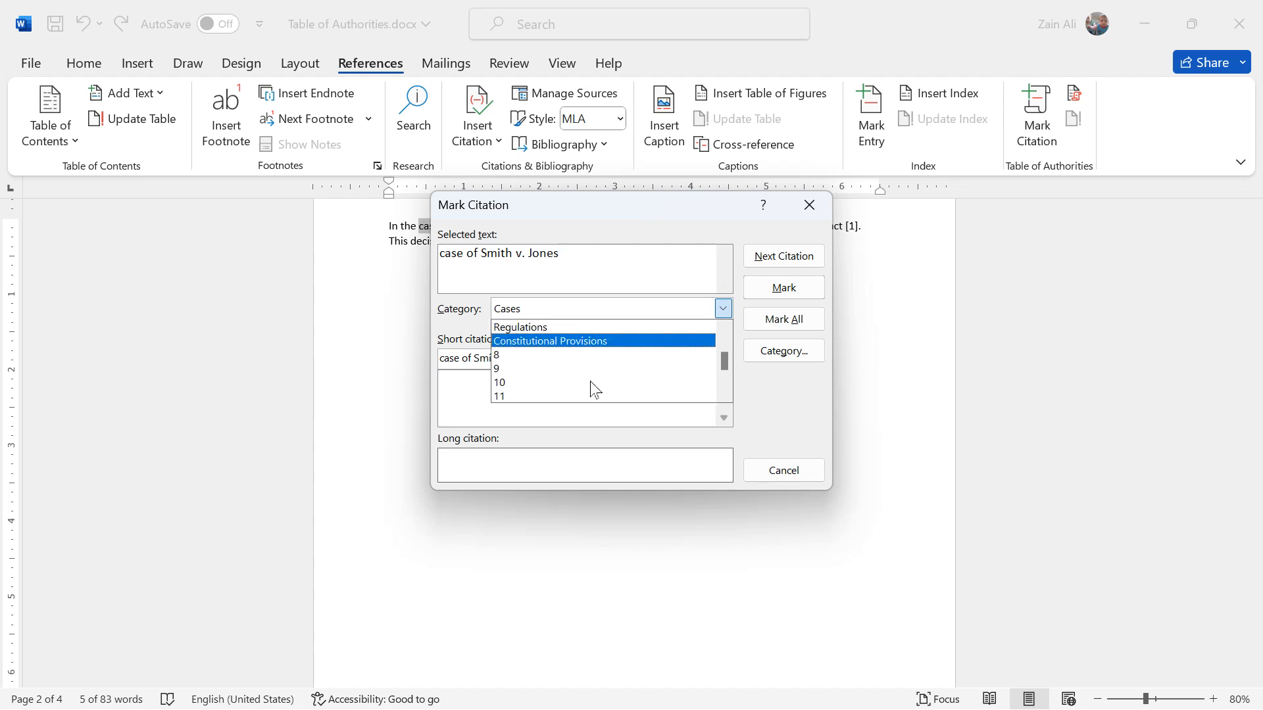
pyautogui.scroll(2, 590, 383)
pyautogui.scroll(1, 595, 389)
pyautogui.click(727, 309)
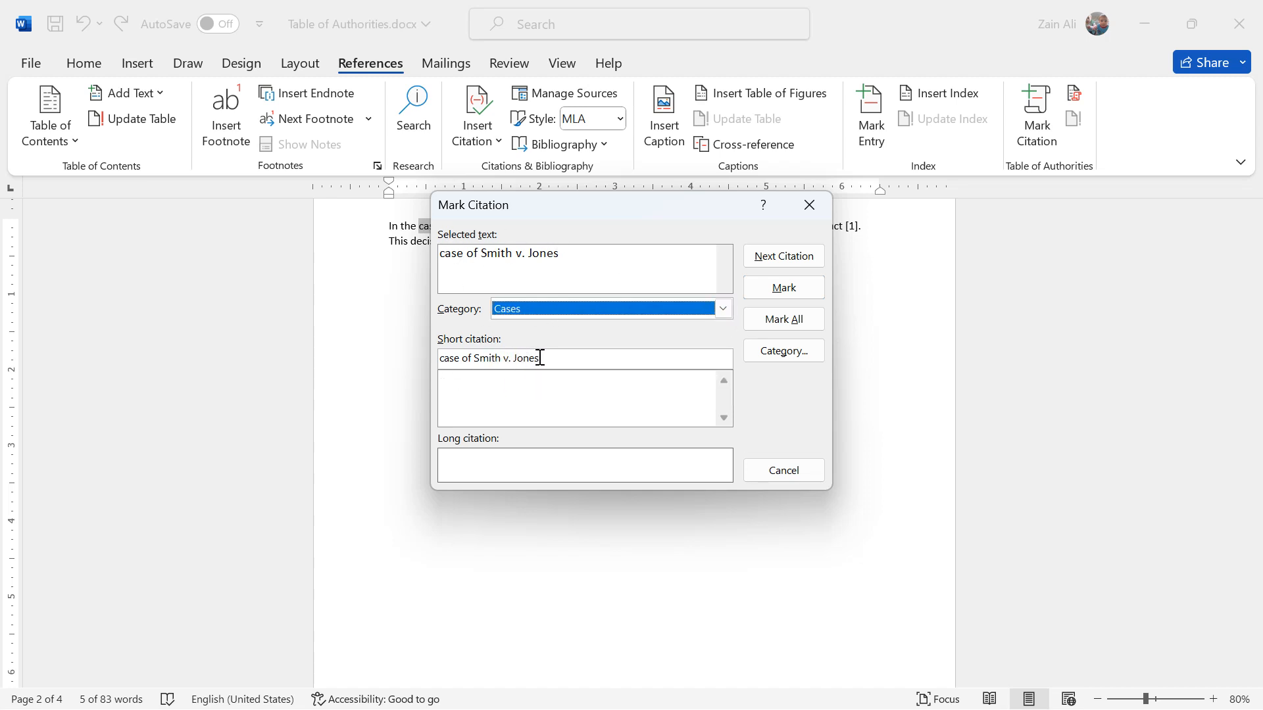
# - Set the short citation to "Case" and mark the citation
pyautogui.moveTo(550, 362); pyautogui.dragTo(403, 356)
pyautogui.write('Case')
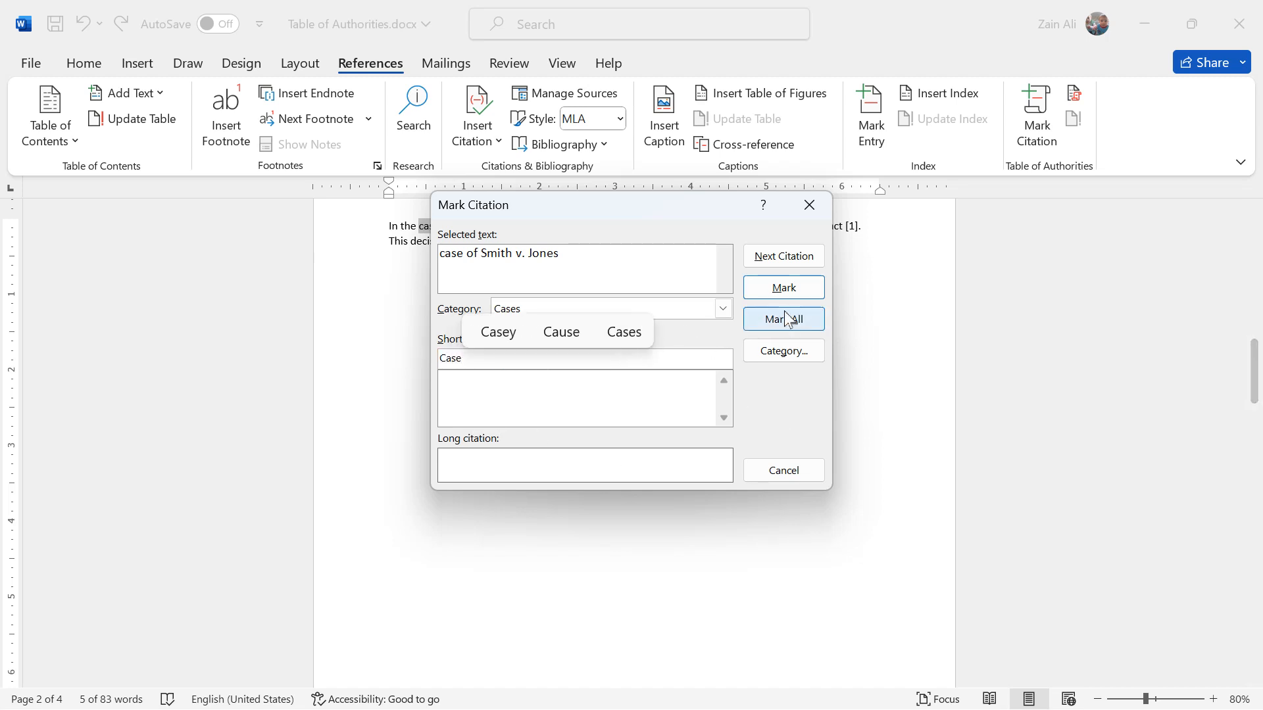
pyautogui.click(793, 289)
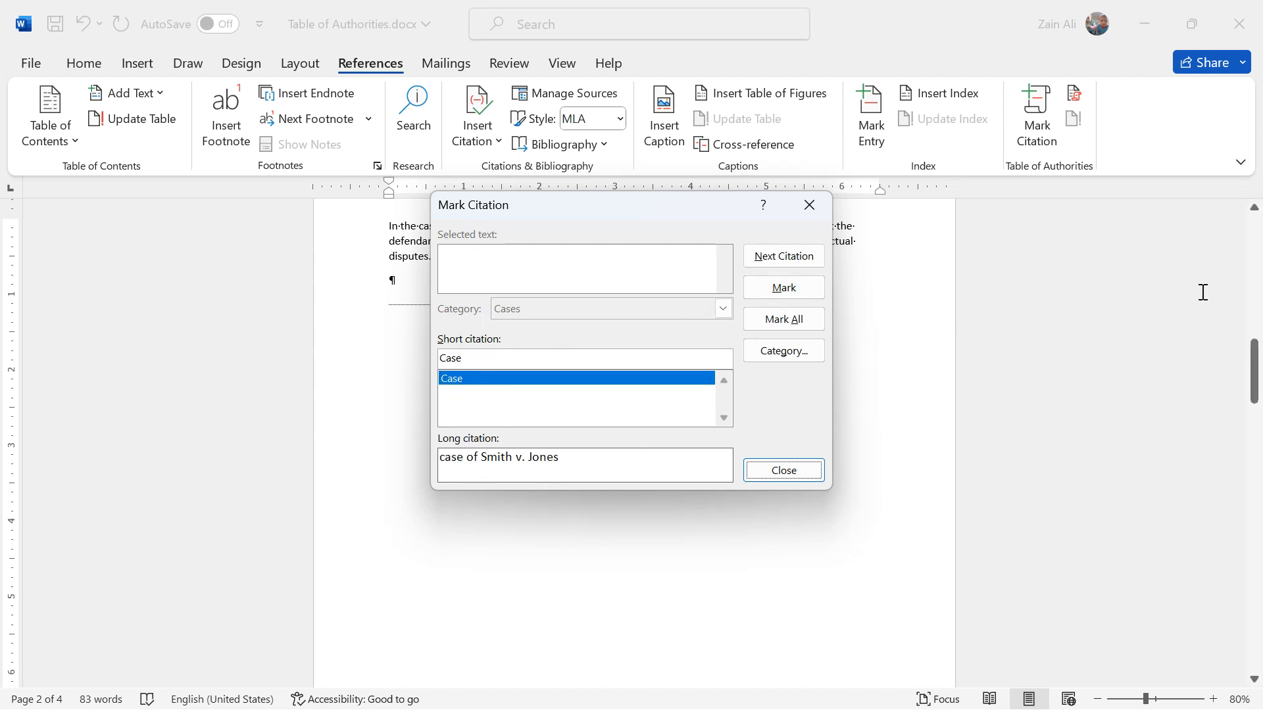
# - Mark "Business Regulation Act" on page 3 as a citation in the Regulations category and finish marking citations
pyautogui.moveTo(1255, 366); pyautogui.dragTo(1256, 434)
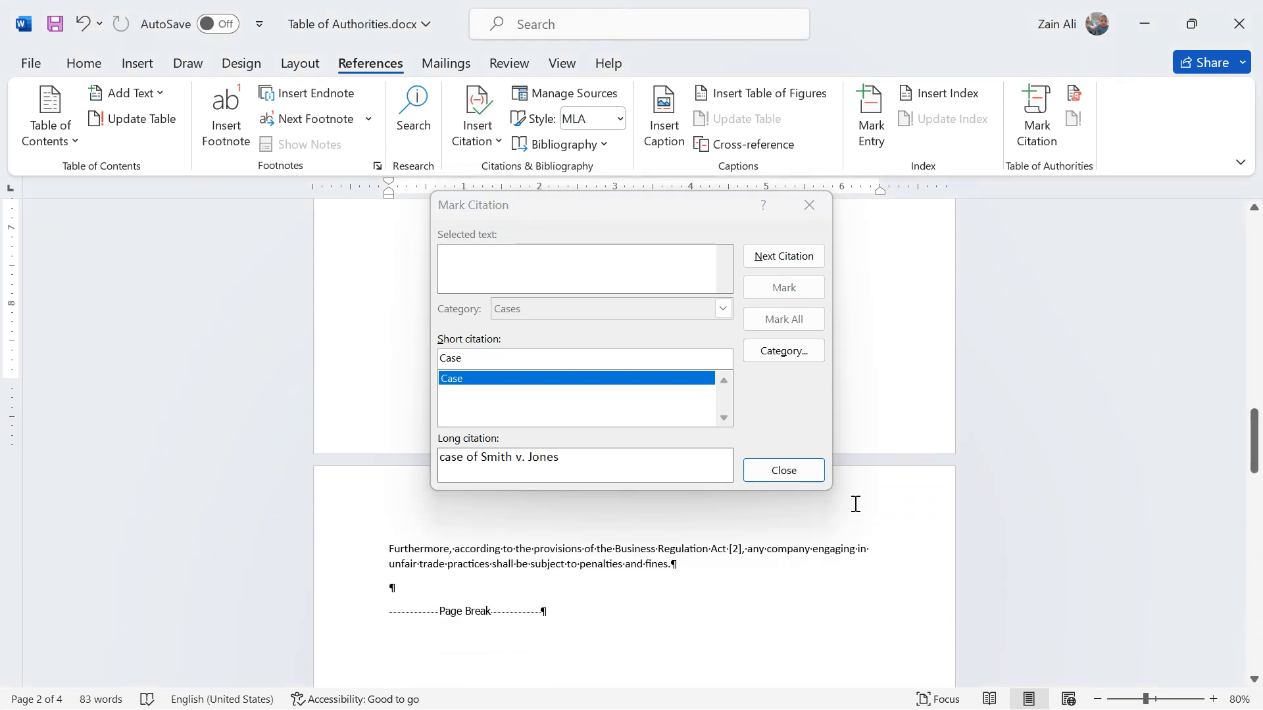
pyautogui.moveTo(598, 550); pyautogui.dragTo(710, 550)
pyautogui.click(616, 554)
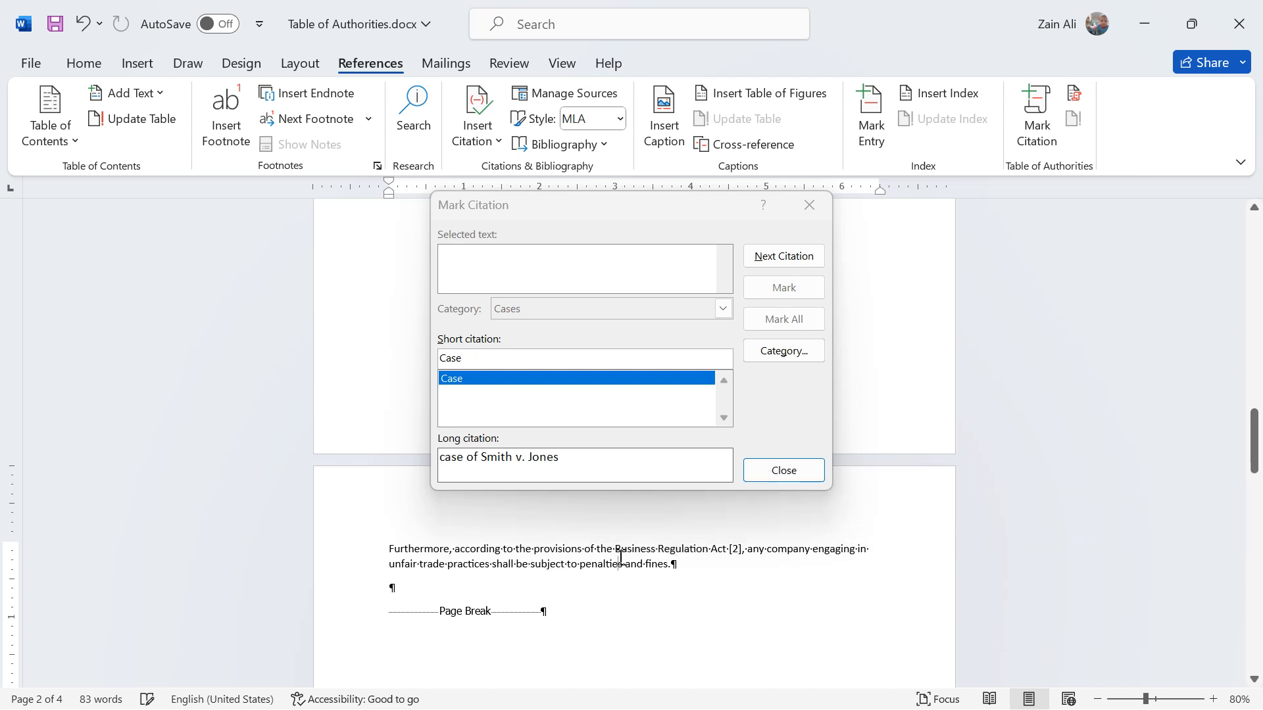
pyautogui.moveTo(616, 555); pyautogui.dragTo(721, 555)
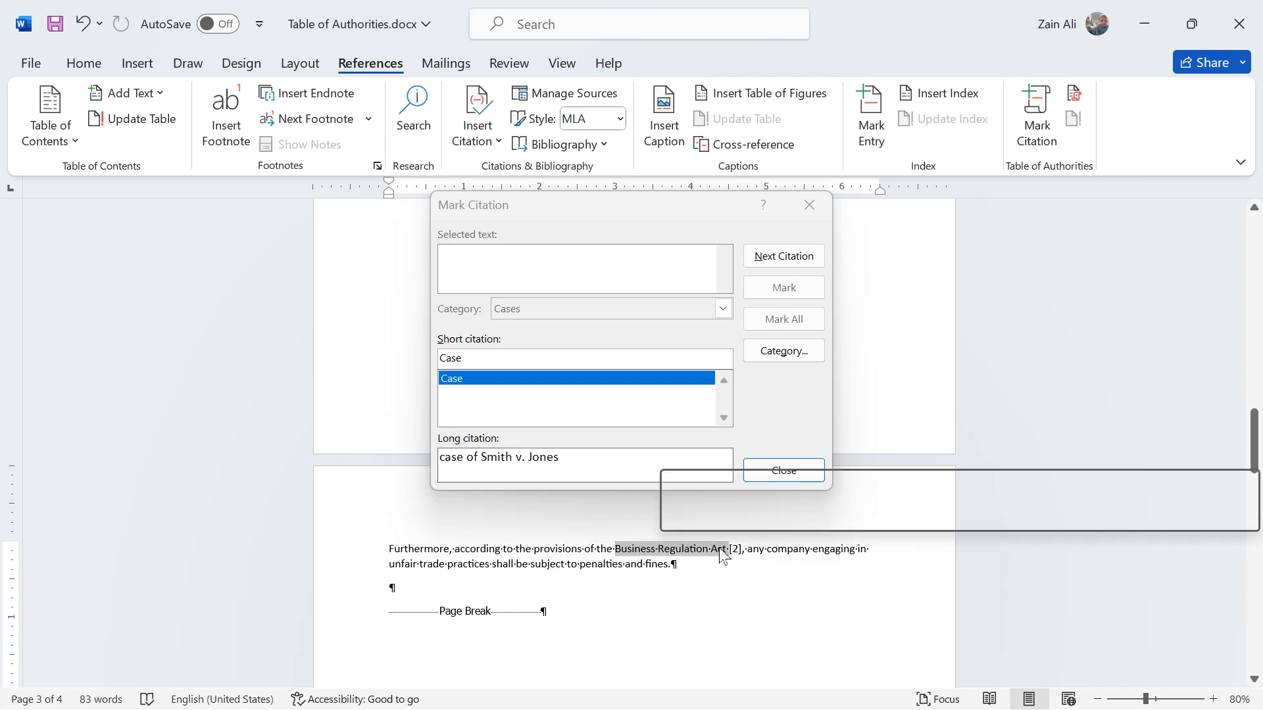
pyautogui.click(555, 267)
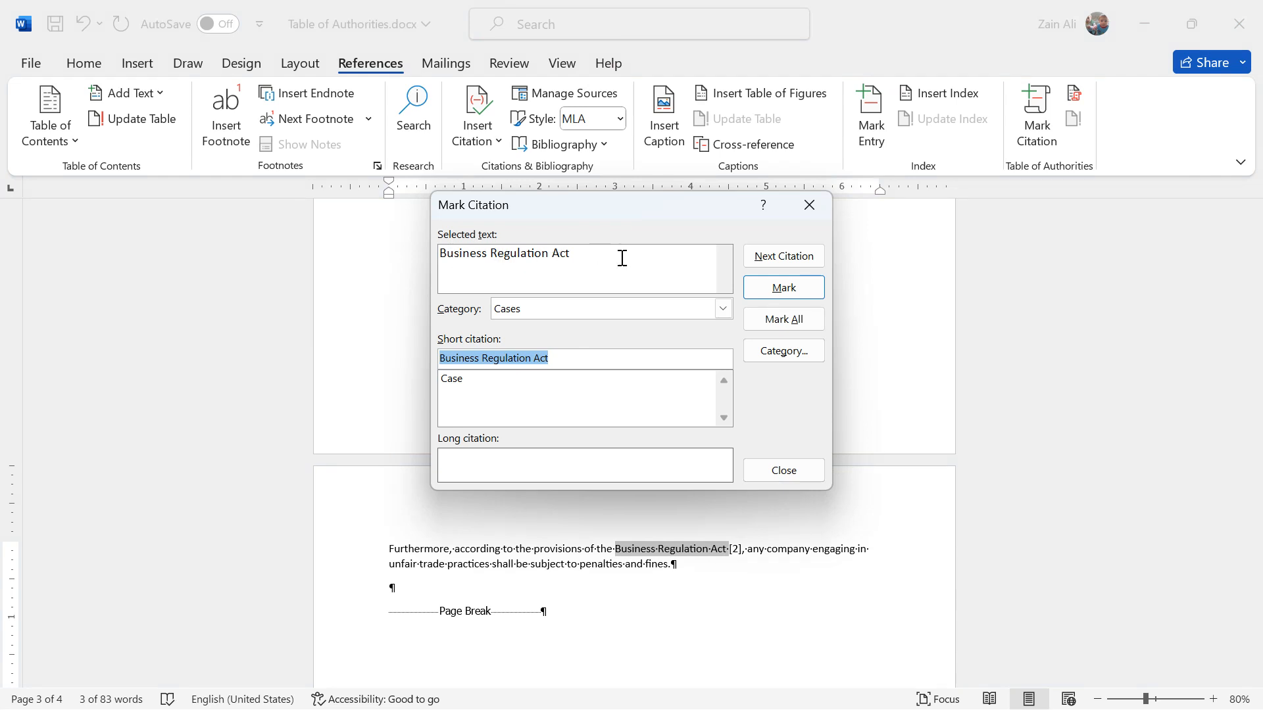
pyautogui.click(591, 309)
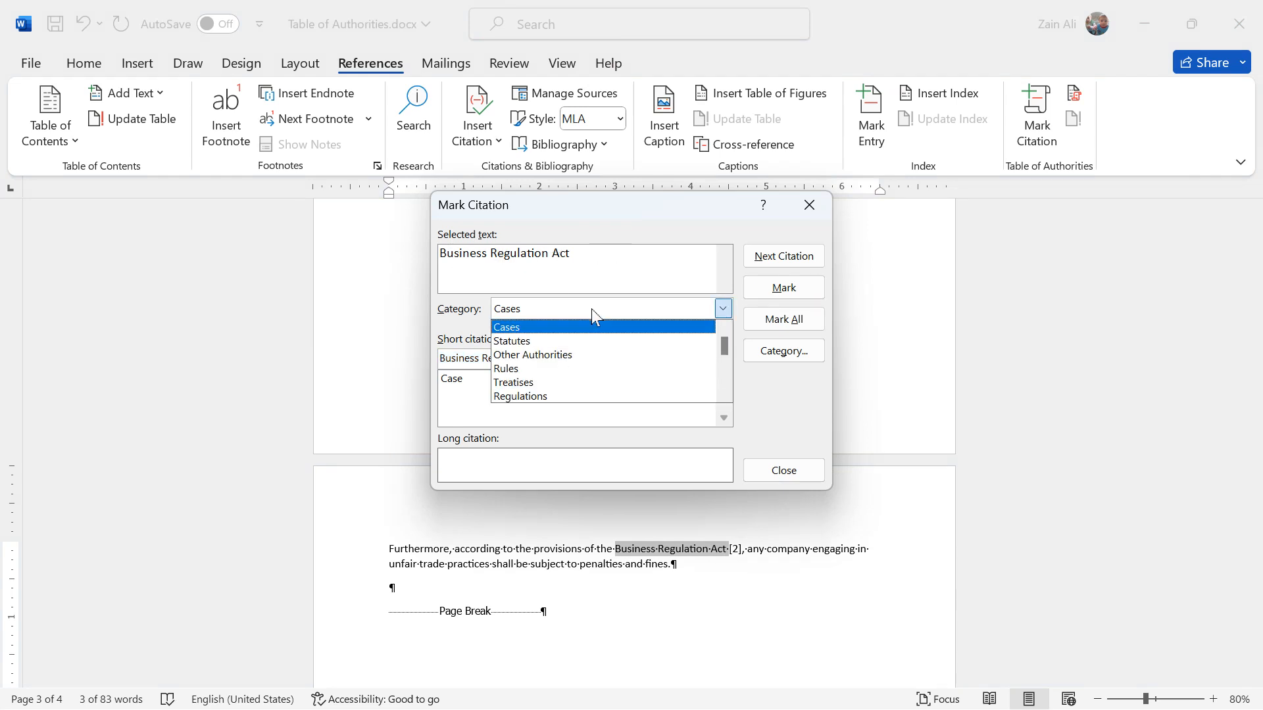
pyautogui.click(523, 396)
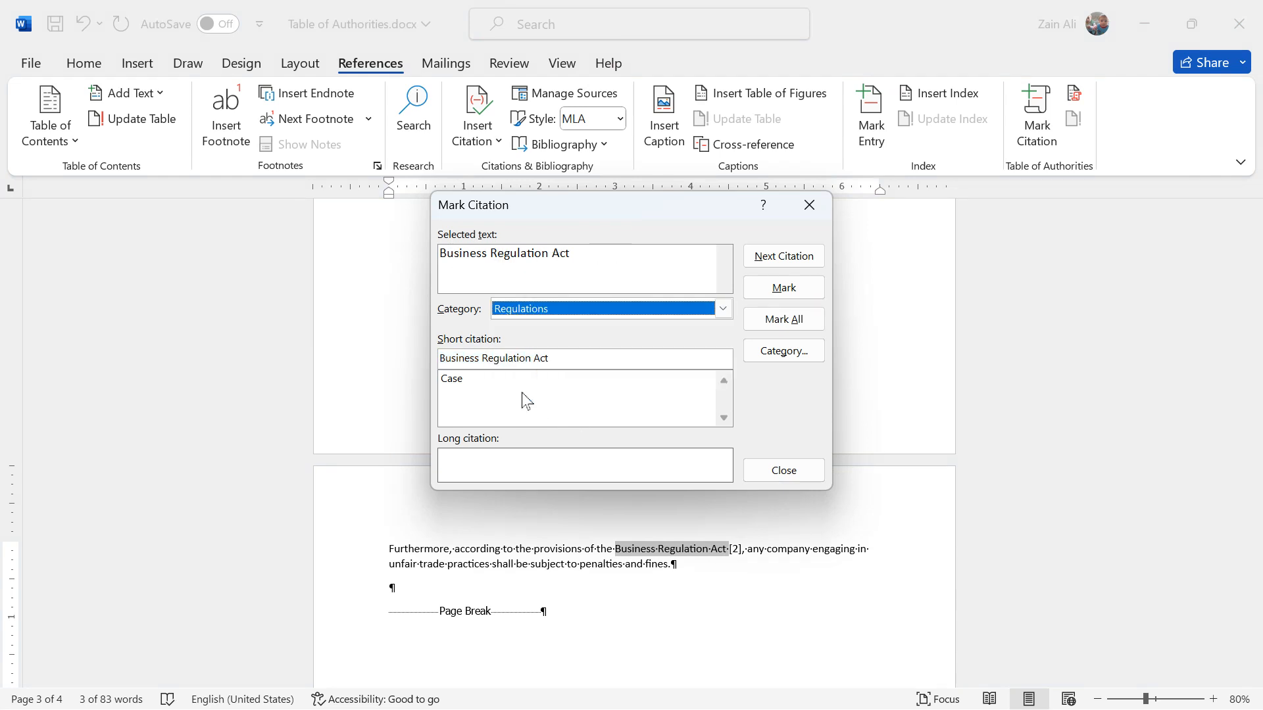
pyautogui.click(784, 288)
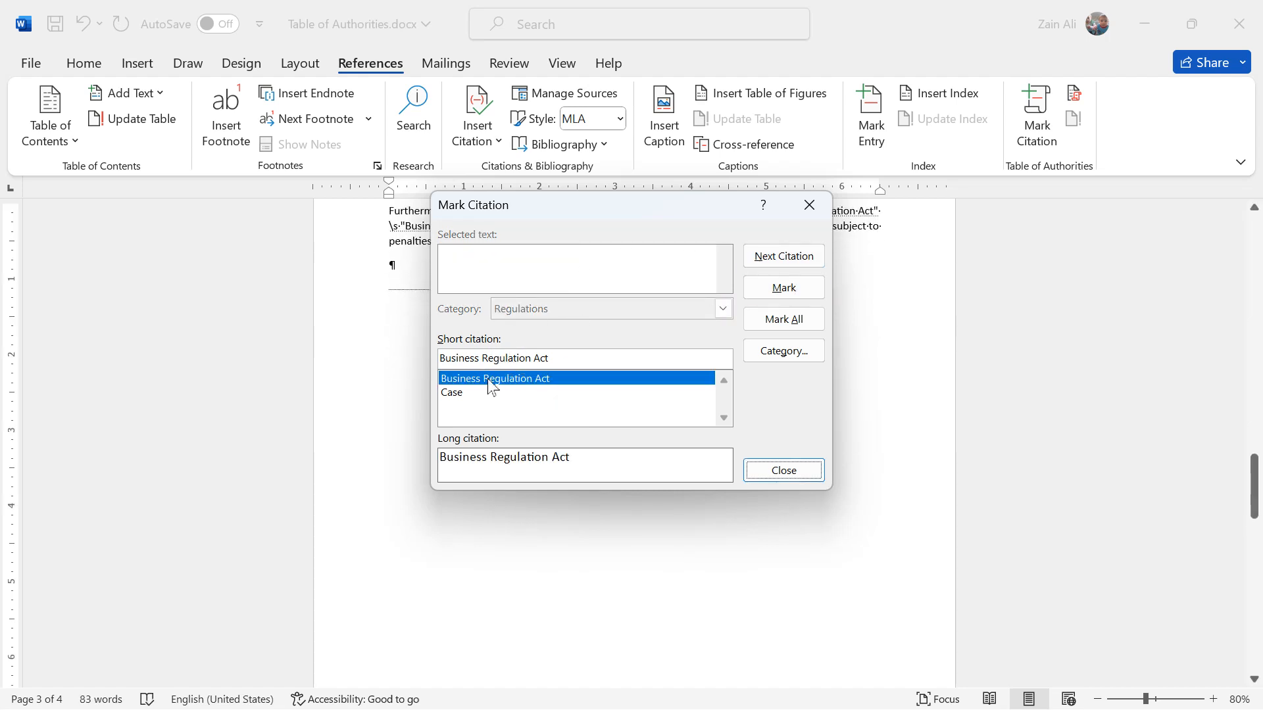
pyautogui.click(759, 467)
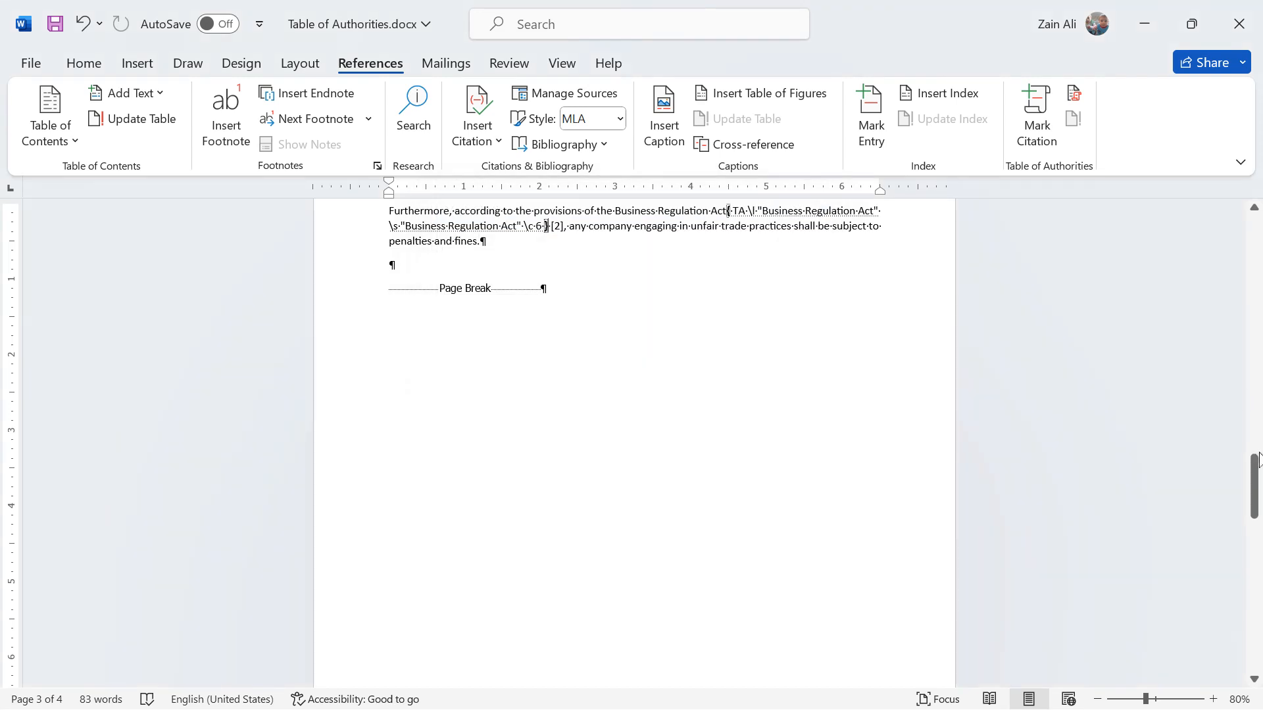
# - Start a table of authorities on the empty line below the page 1 title, limited to the Cases category
pyautogui.moveTo(1254, 461); pyautogui.dragTo(1258, 198)
pyautogui.click(418, 335)
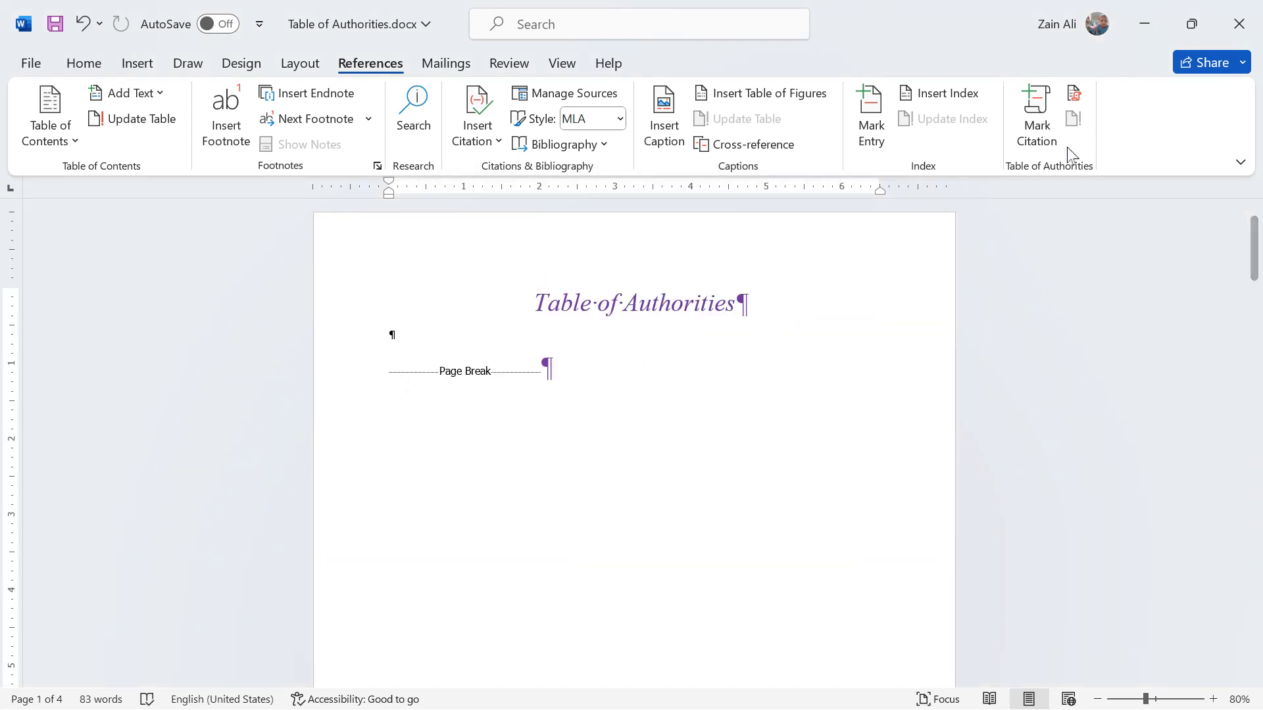
pyautogui.click(1074, 95)
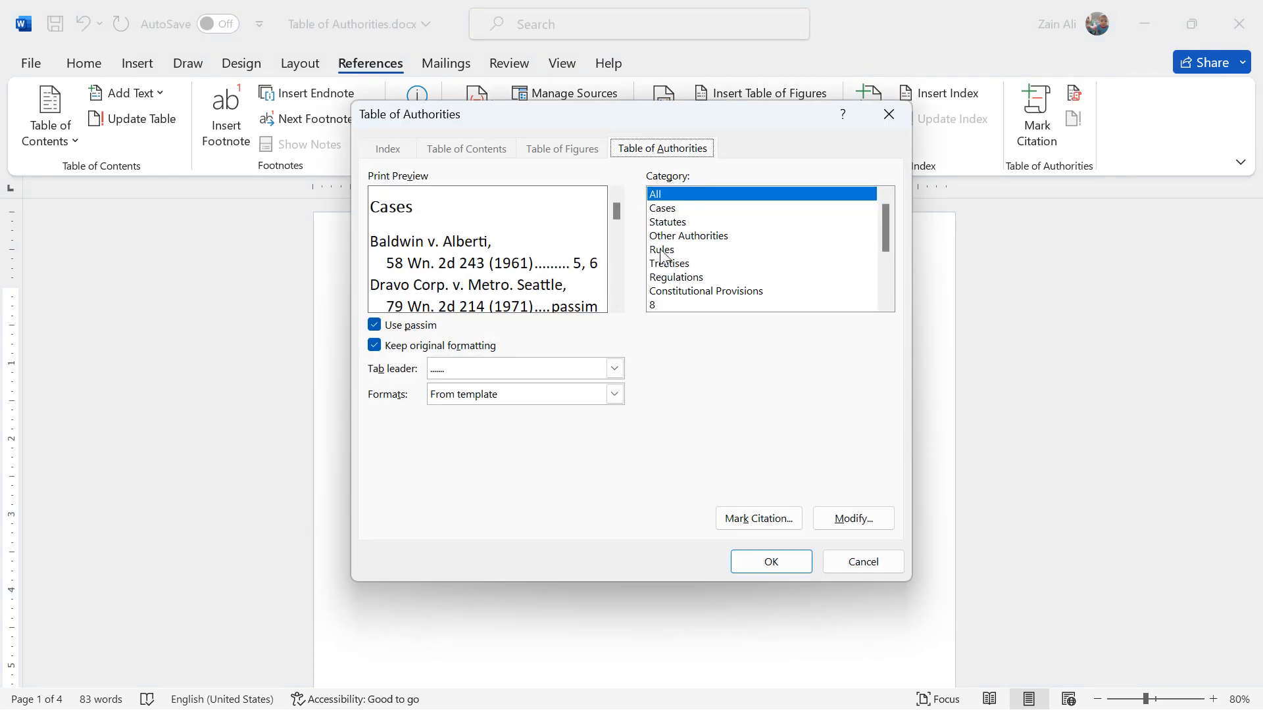
pyautogui.click(674, 211)
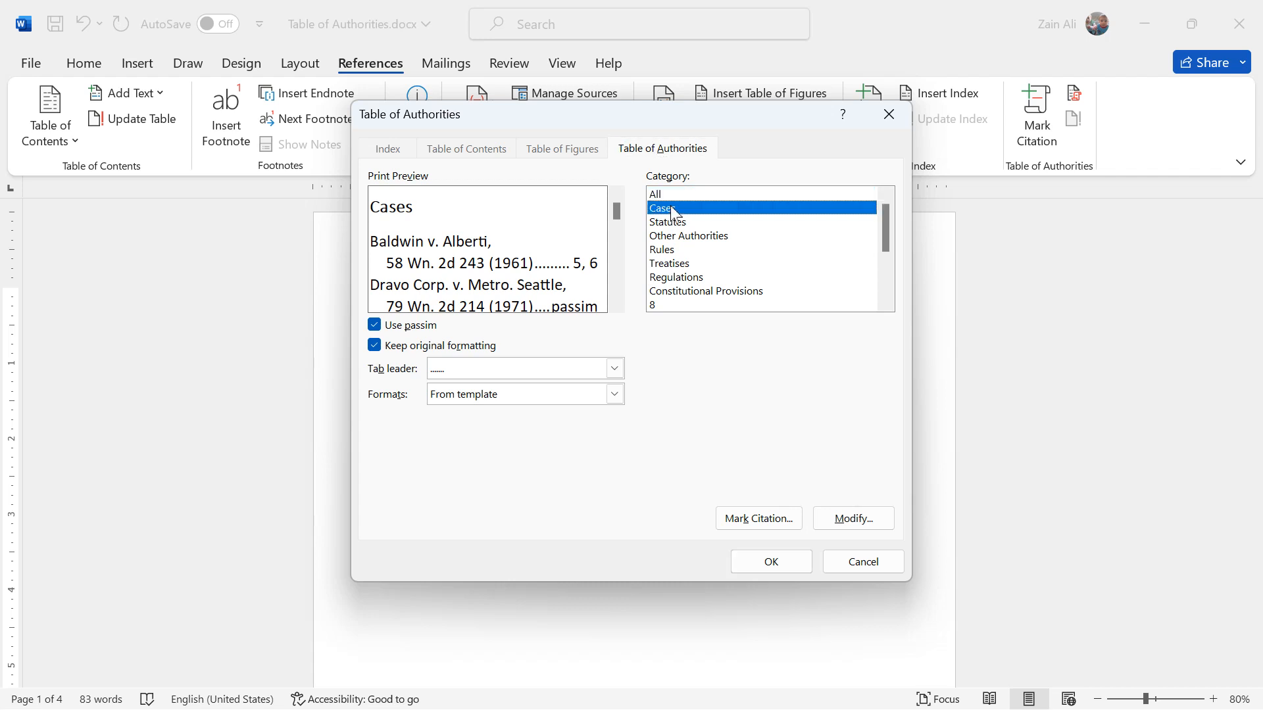
pyautogui.click(691, 279)
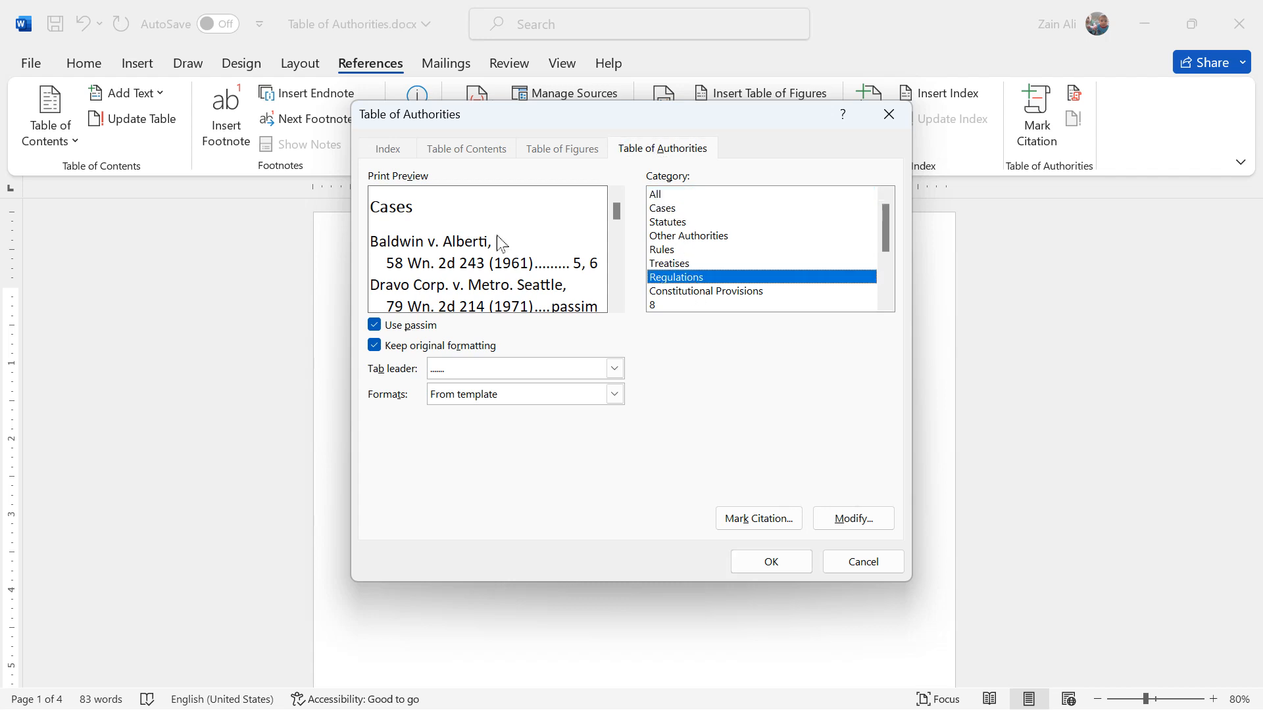
pyautogui.click(665, 211)
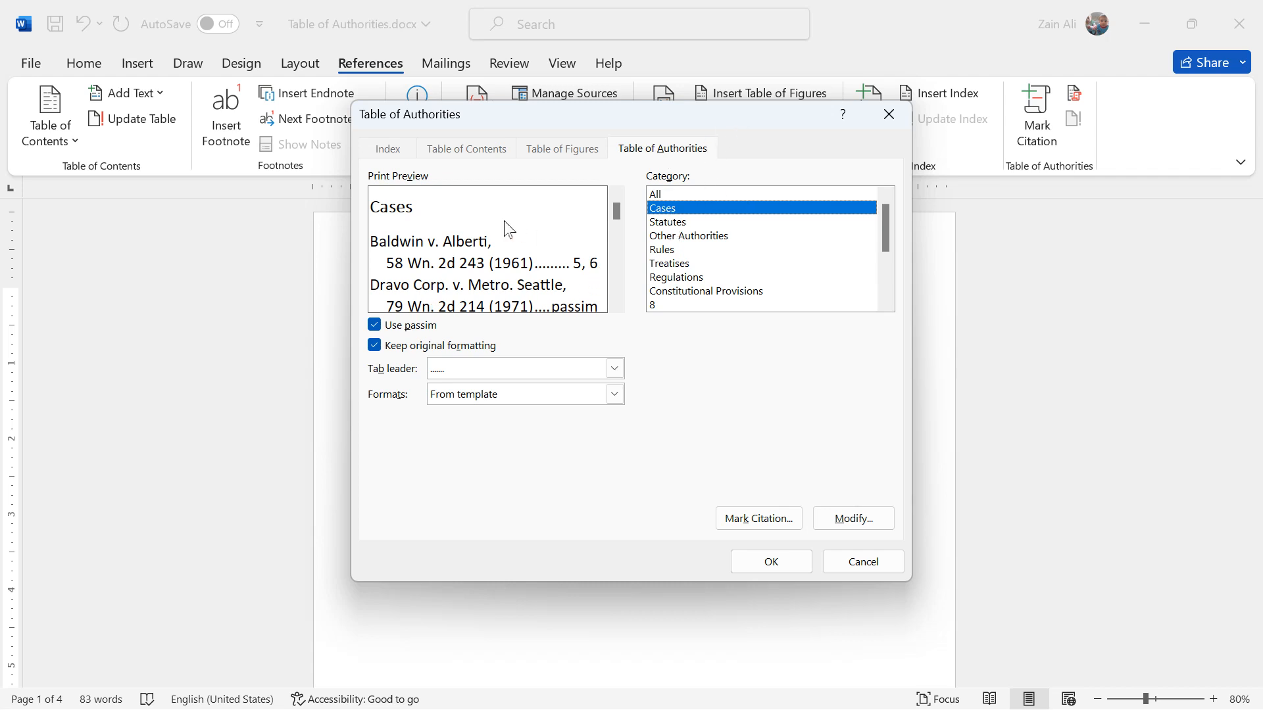
# - Try the table preview without the passim option and restore the option
pyautogui.click(422, 354)
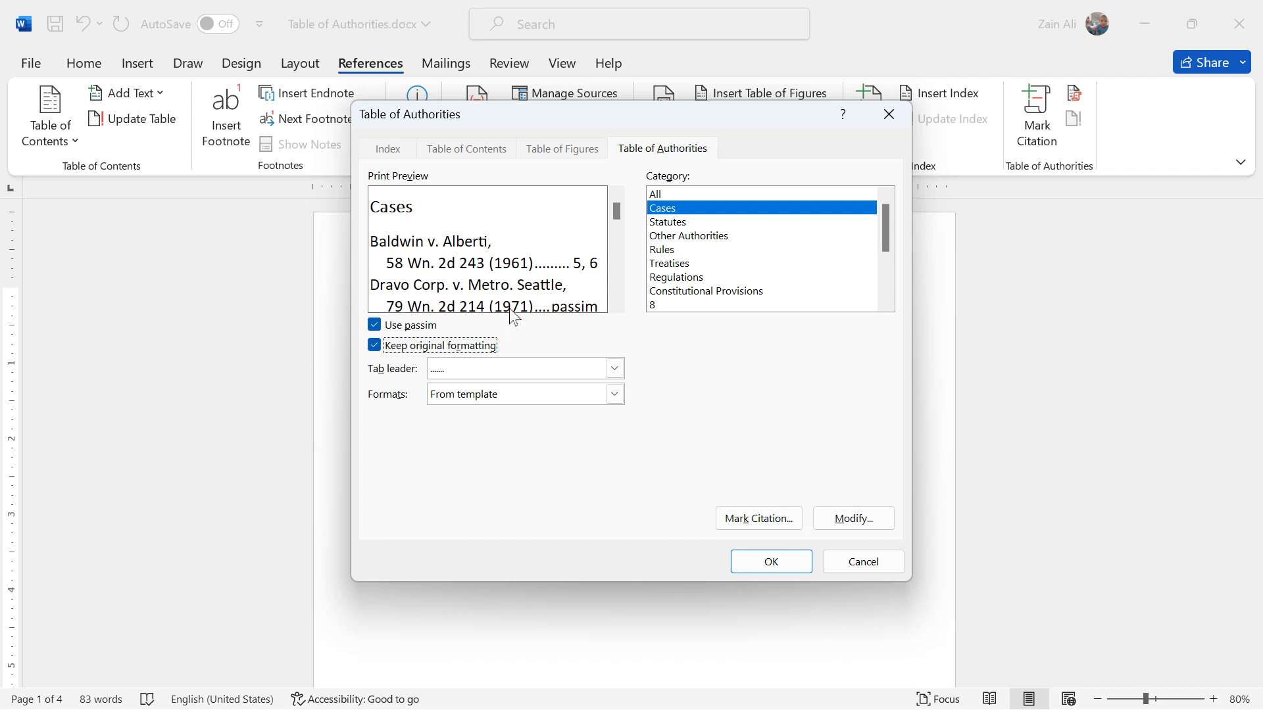
pyautogui.moveTo(618, 209); pyautogui.dragTo(617, 227)
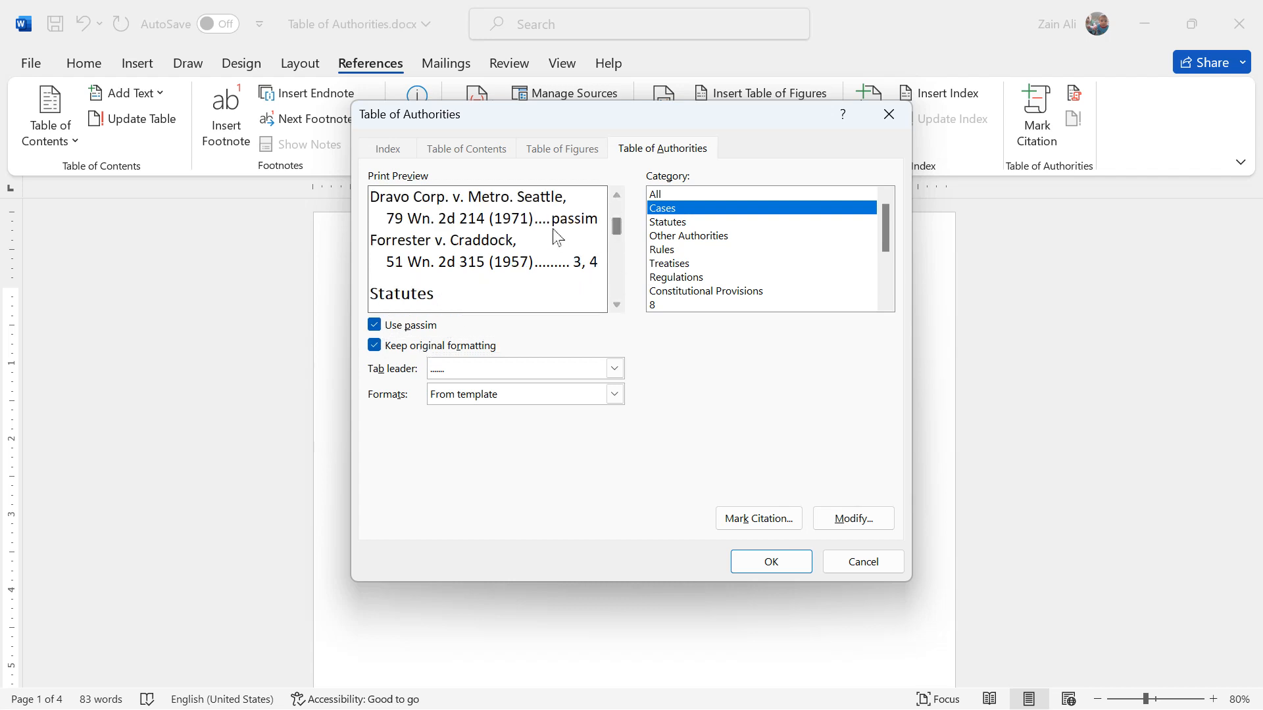
pyautogui.click(400, 328)
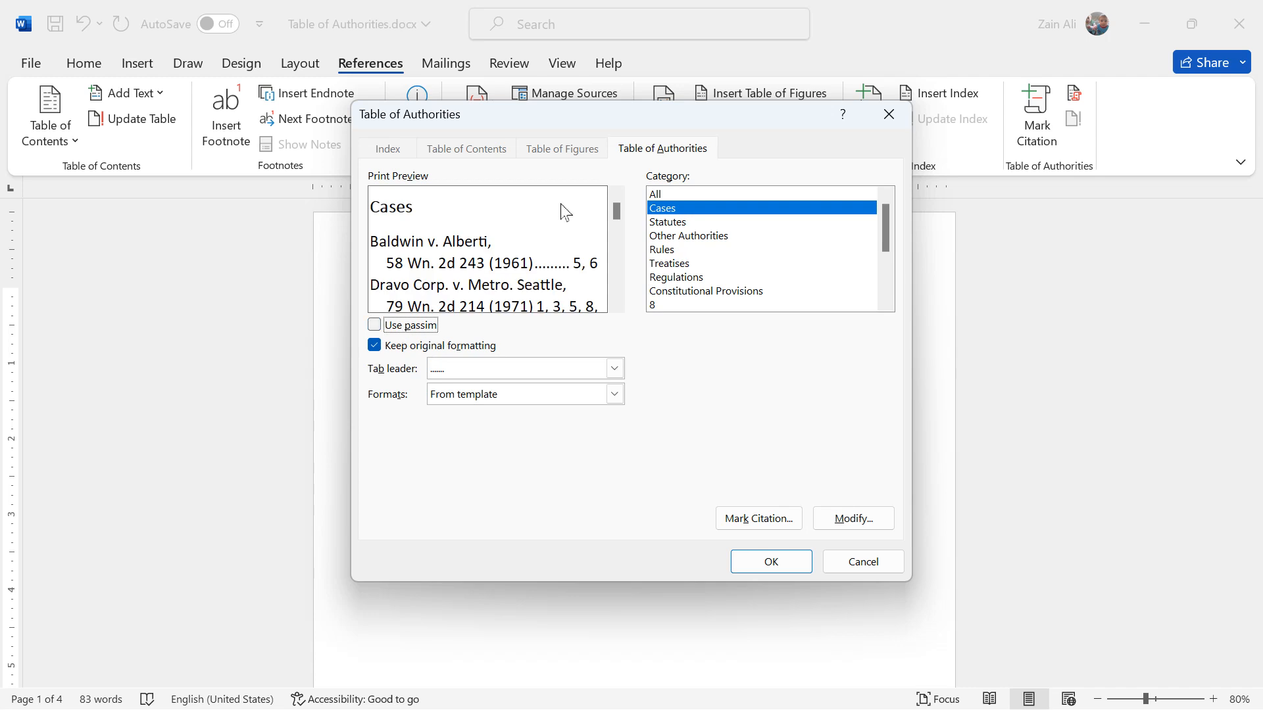
pyautogui.click(400, 329)
# - Try a solid underline tab leader in the table preview and restore the dotted leader
pyautogui.click(615, 368)
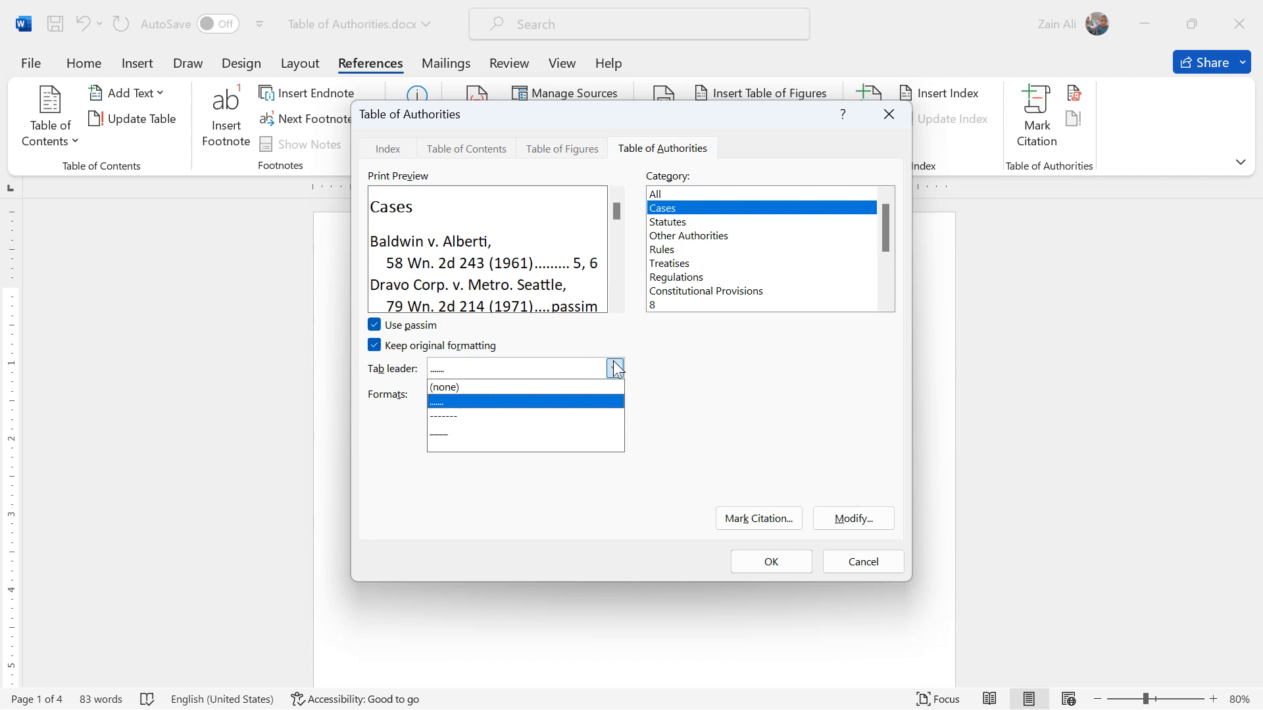
pyautogui.click(503, 426)
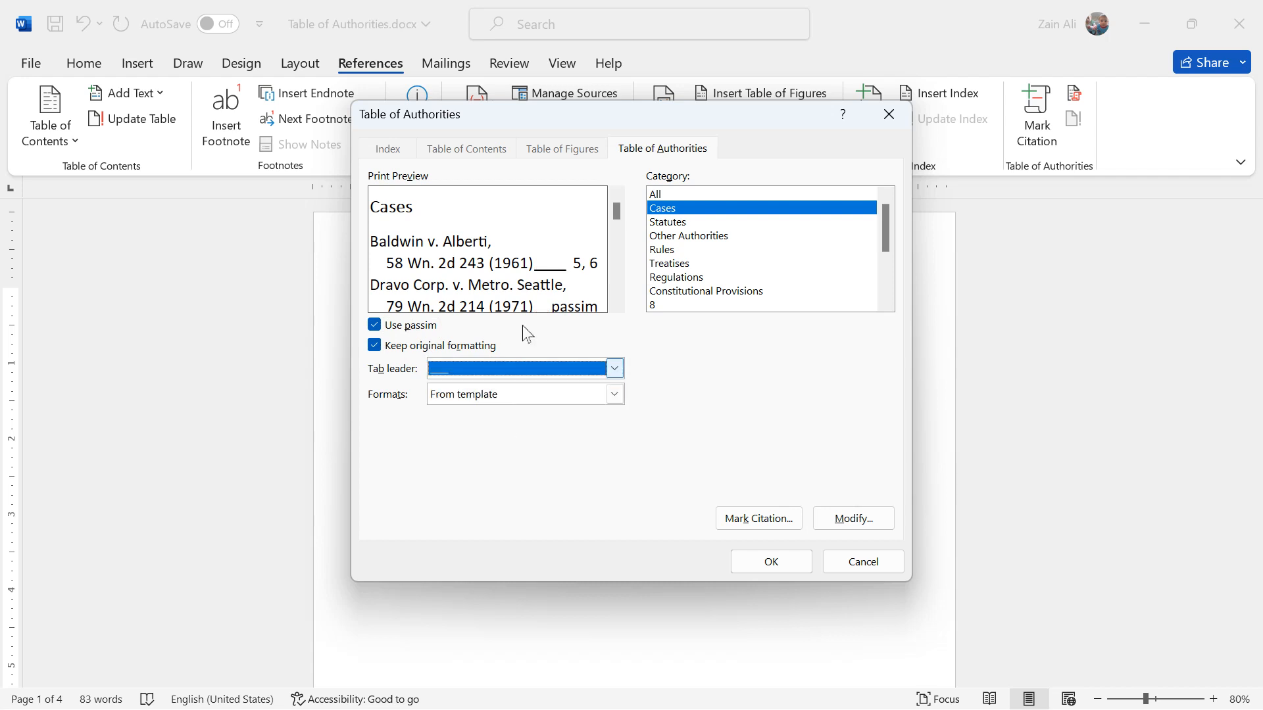
pyautogui.click(615, 369)
pyautogui.click(503, 403)
# - Preview the Classic and Distinctive formats, but insert the Cases table of authorities with the From template format
pyautogui.click(511, 390)
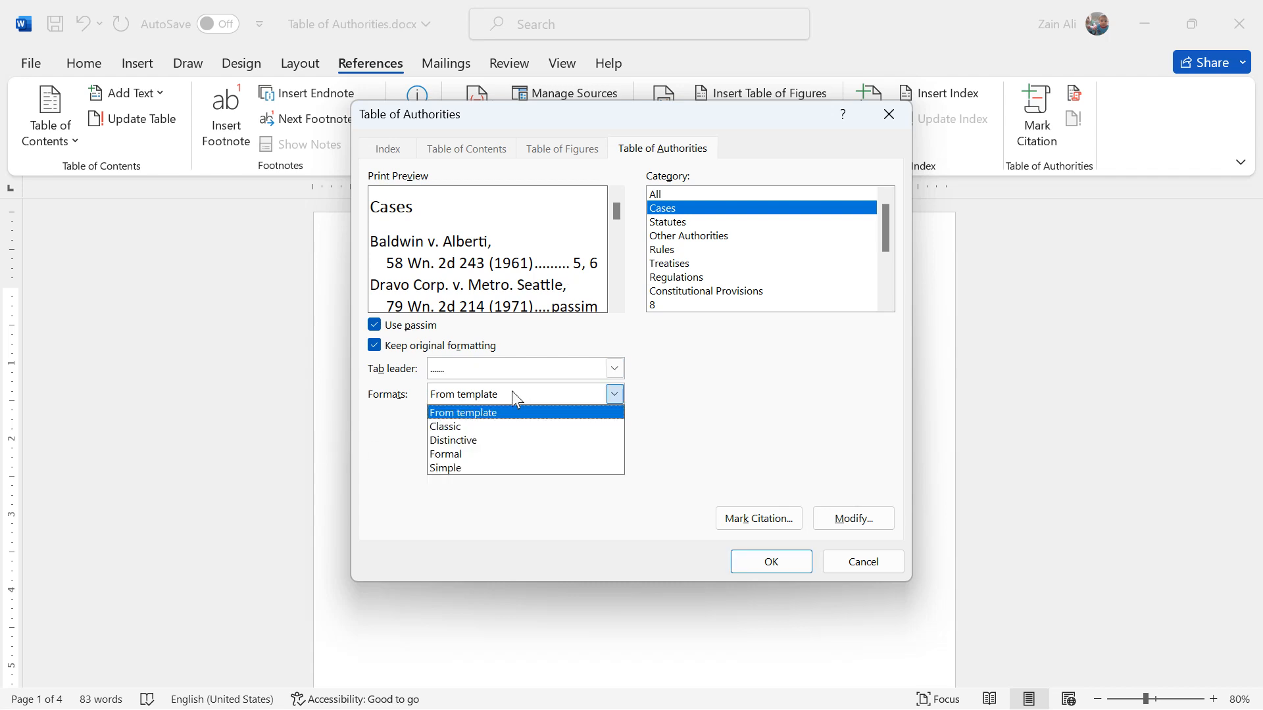
pyautogui.click(490, 426)
pyautogui.click(577, 397)
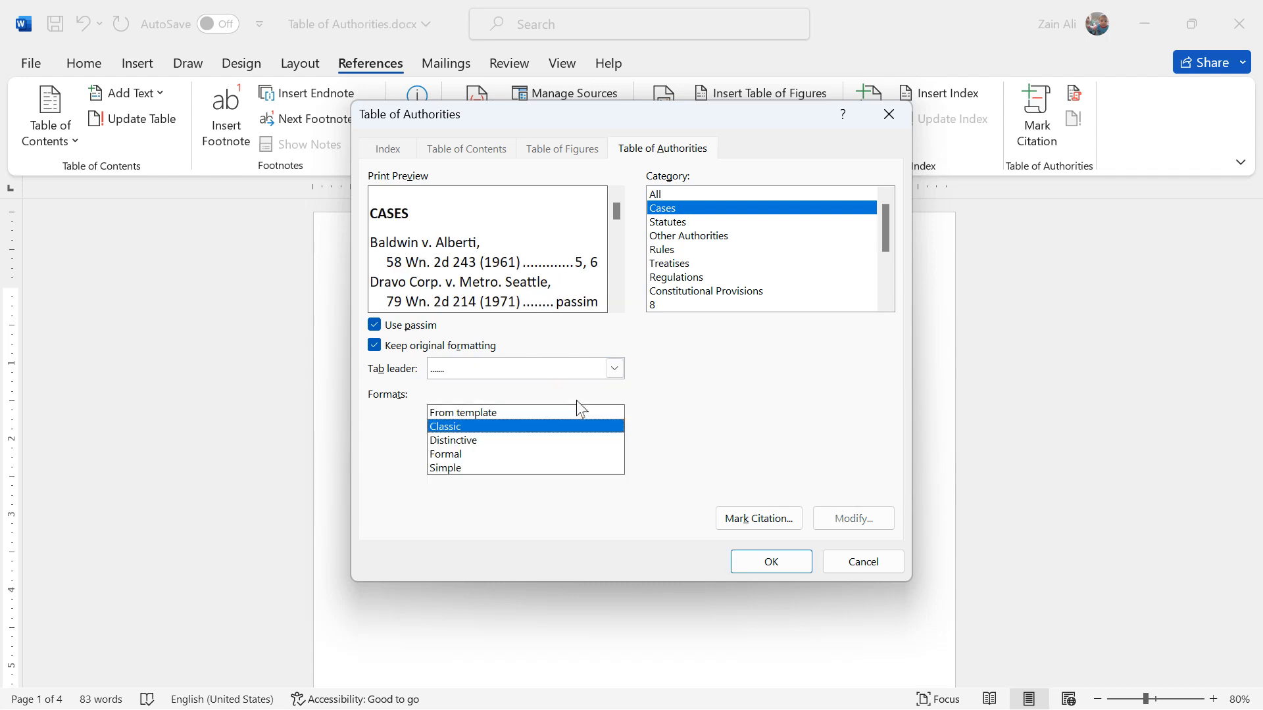
pyautogui.click(502, 441)
pyautogui.click(615, 395)
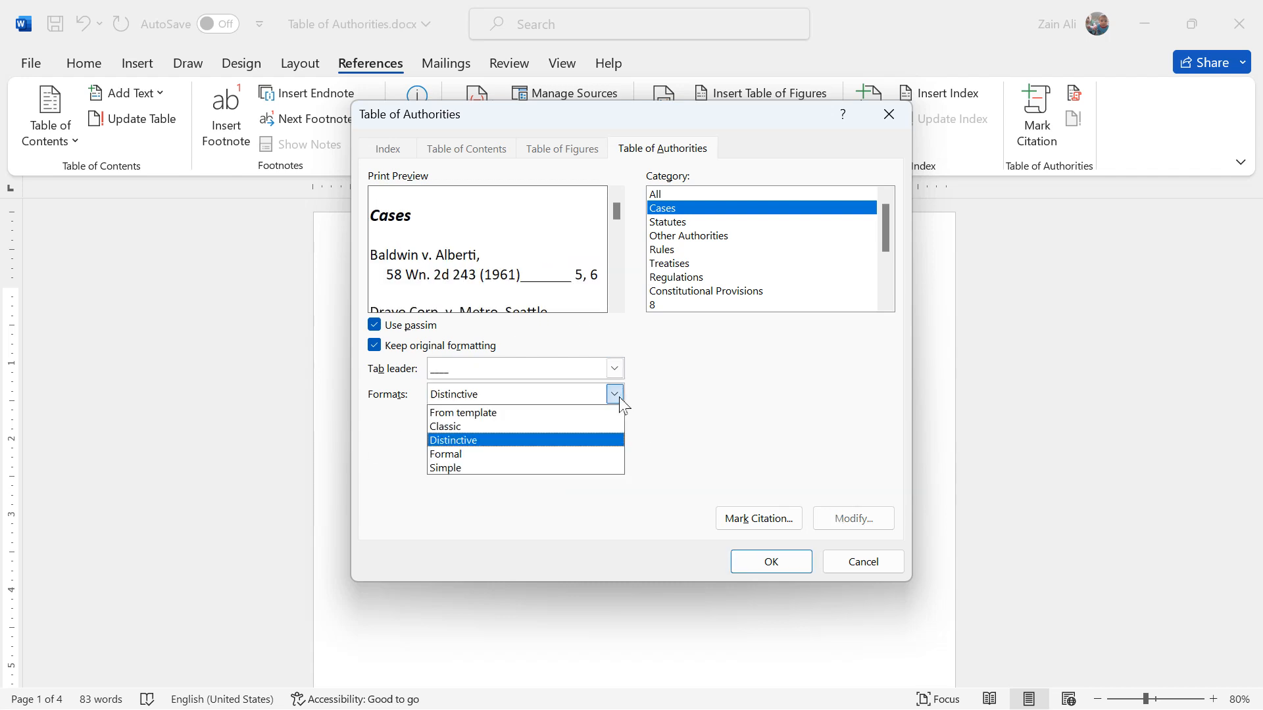
pyautogui.click(502, 413)
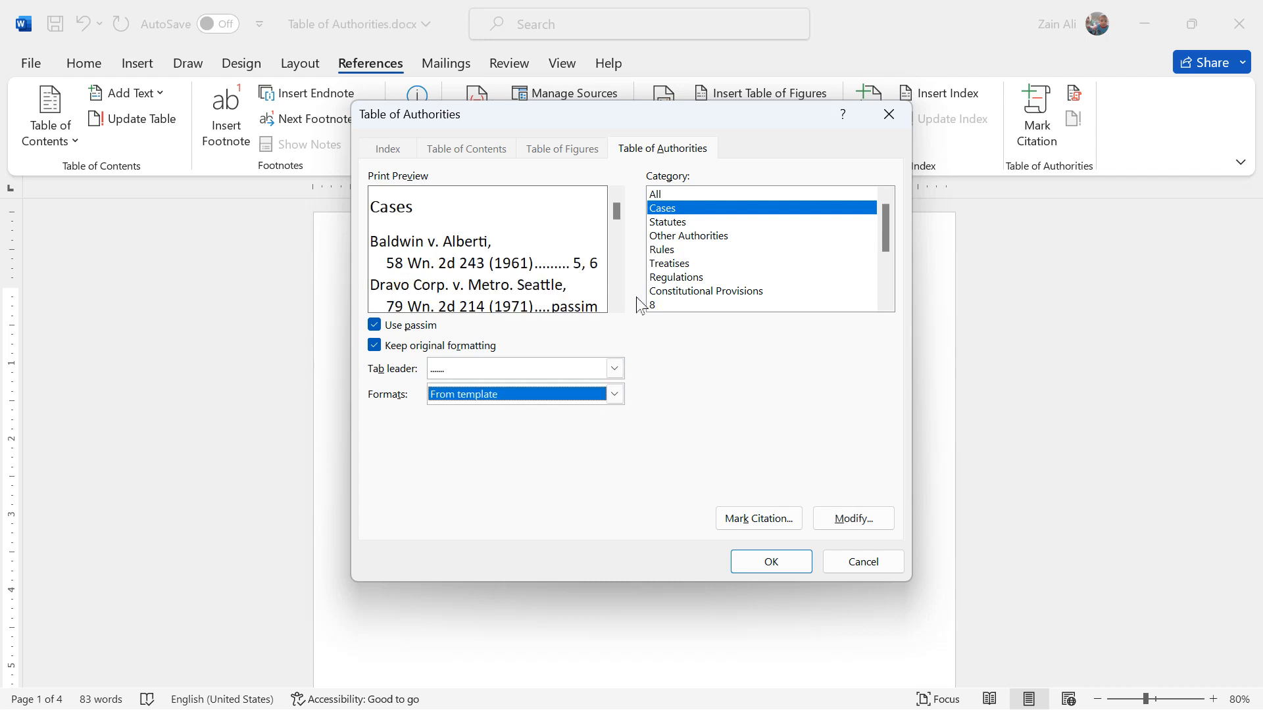
pyautogui.click(772, 565)
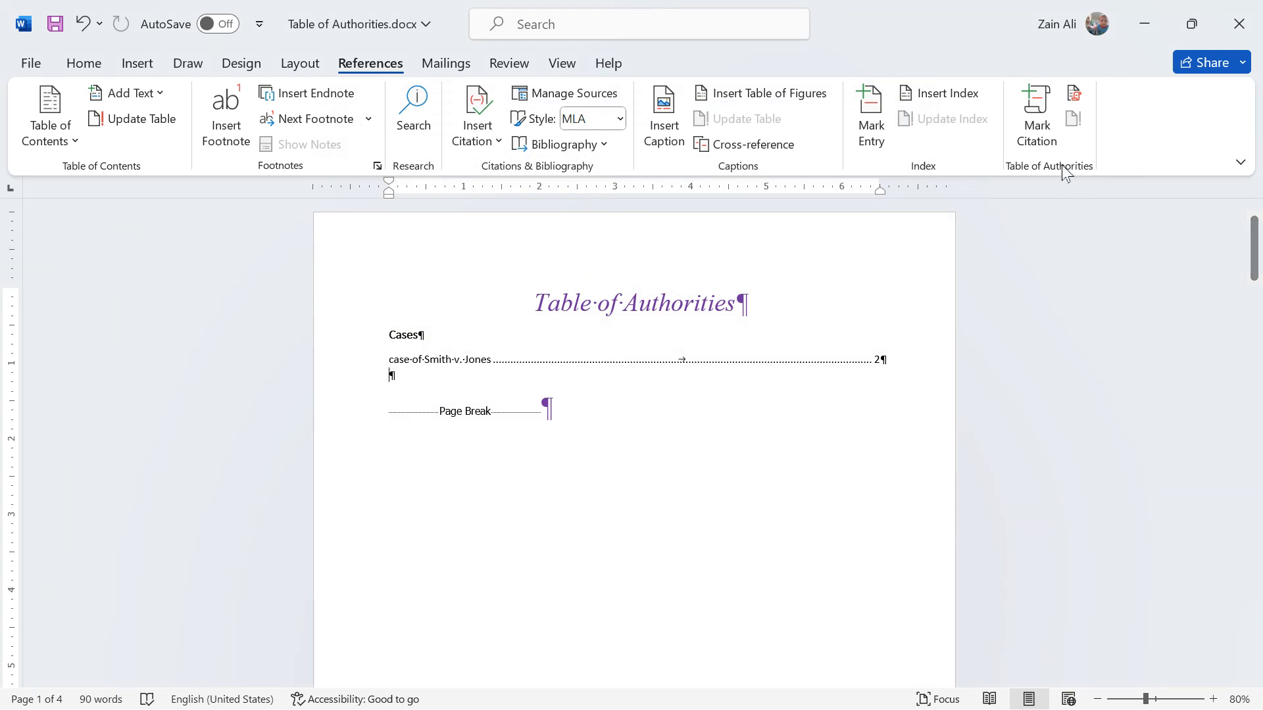
# - Insert a table of authorities limited to the Regulations category directly below the Cases table on page 1
pyautogui.click(1073, 96)
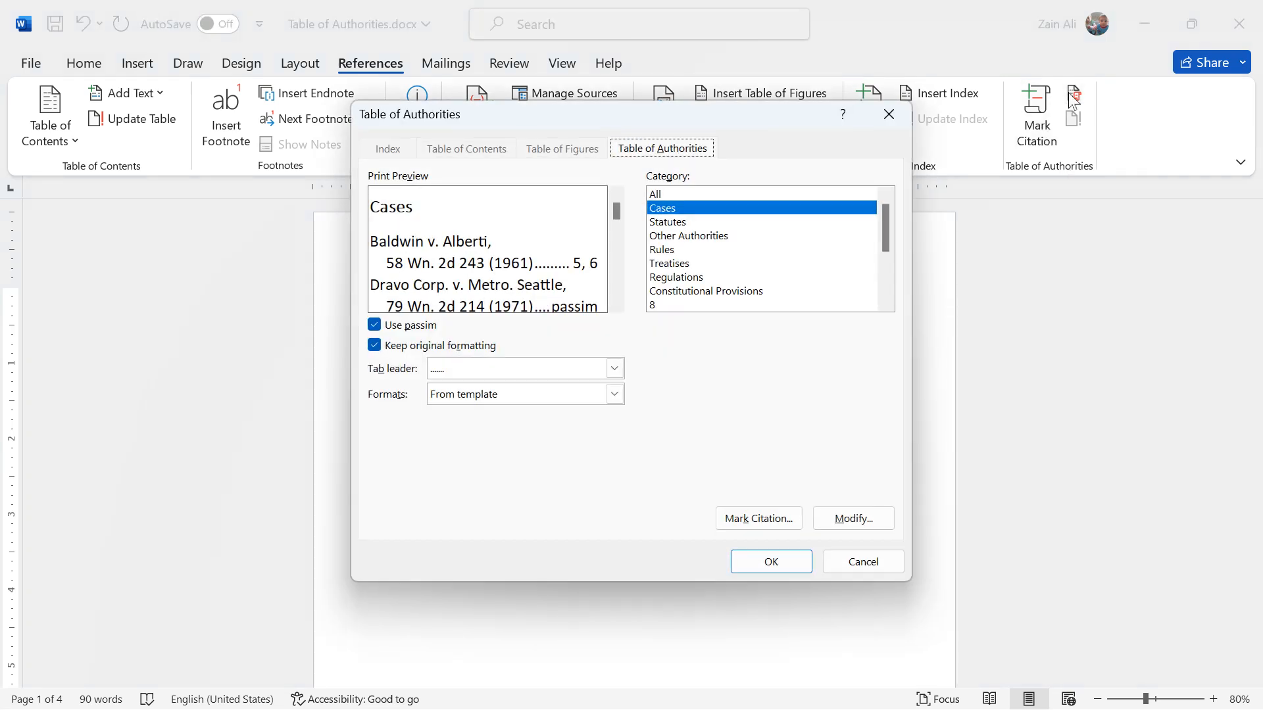
pyautogui.click(690, 278)
pyautogui.click(771, 562)
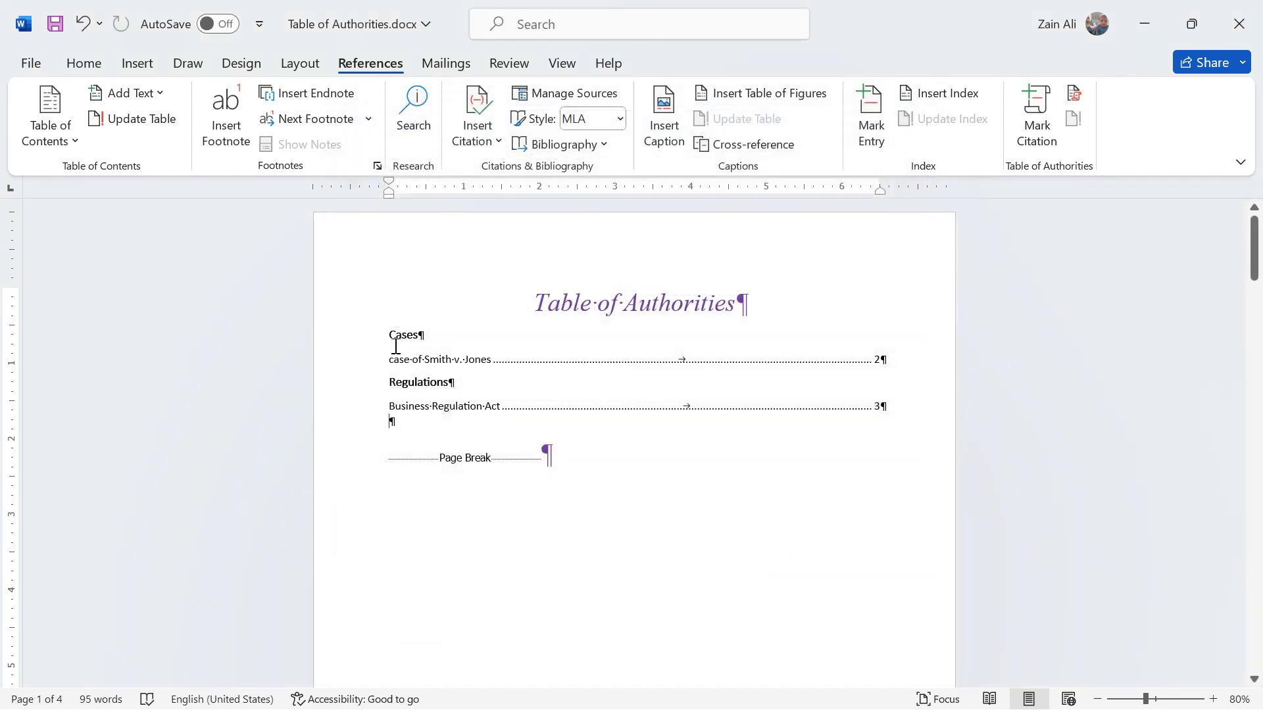
# - Mark the phrase "legal principles" in the summary paragraph on page 4 as a Regulations citation
pyautogui.moveTo(1254, 279); pyautogui.dragTo(1256, 605)
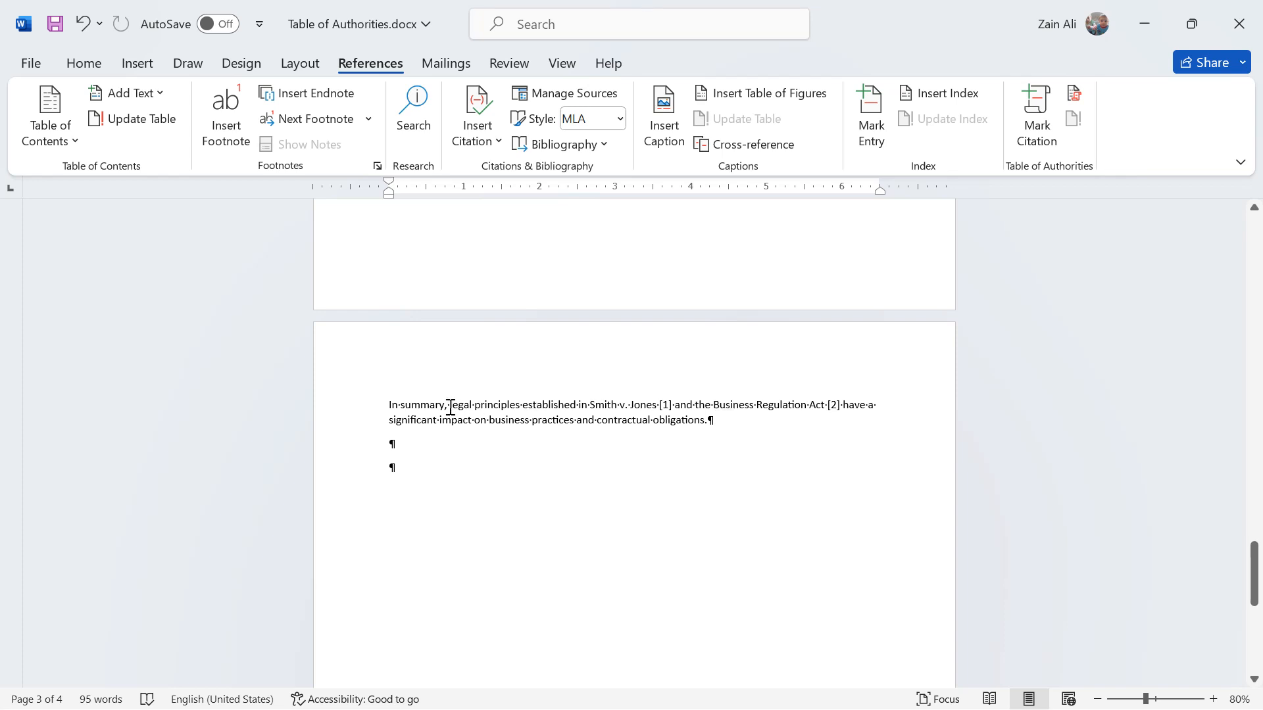
pyautogui.moveTo(450, 405); pyautogui.dragTo(521, 406)
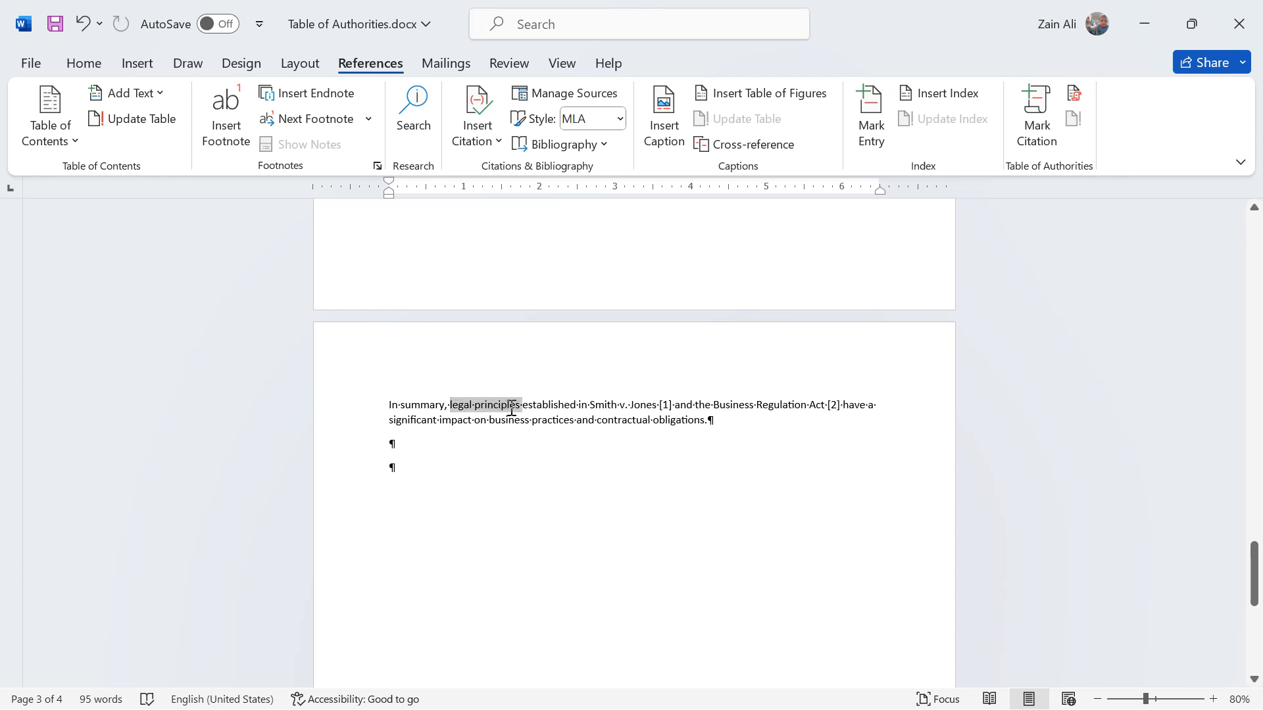
pyautogui.click(1038, 138)
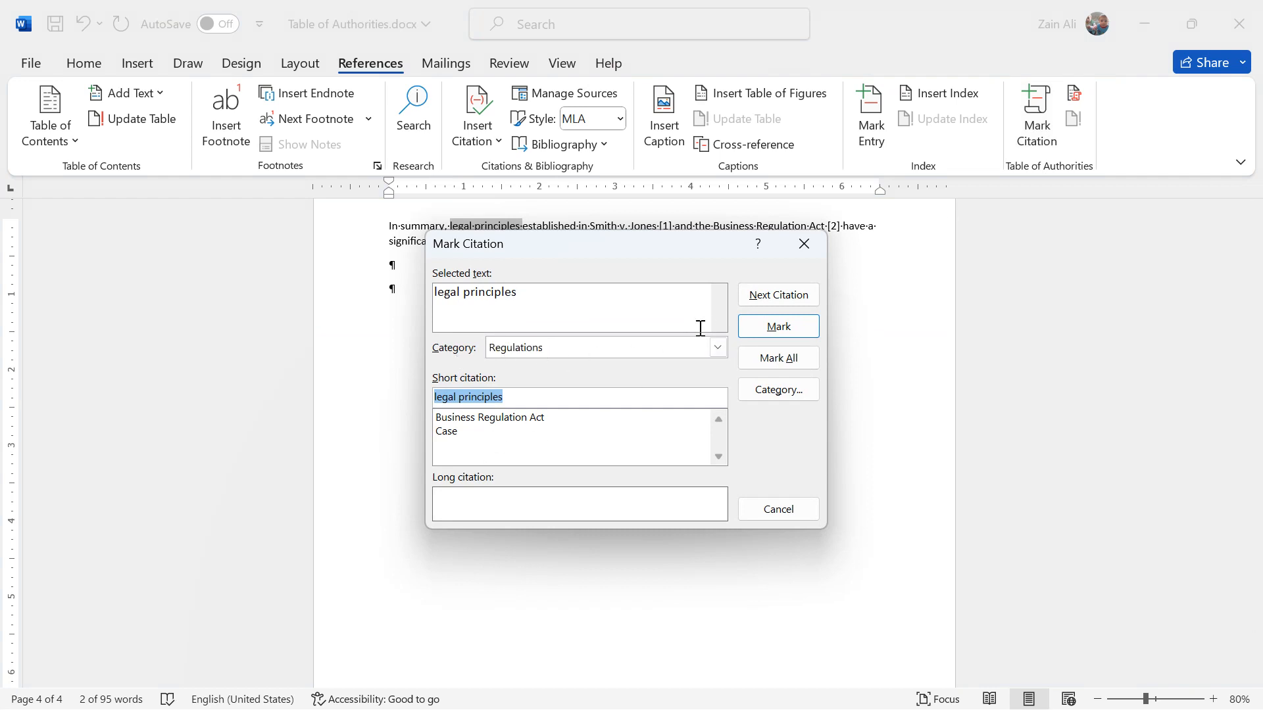
pyautogui.click(768, 327)
pyautogui.click(776, 509)
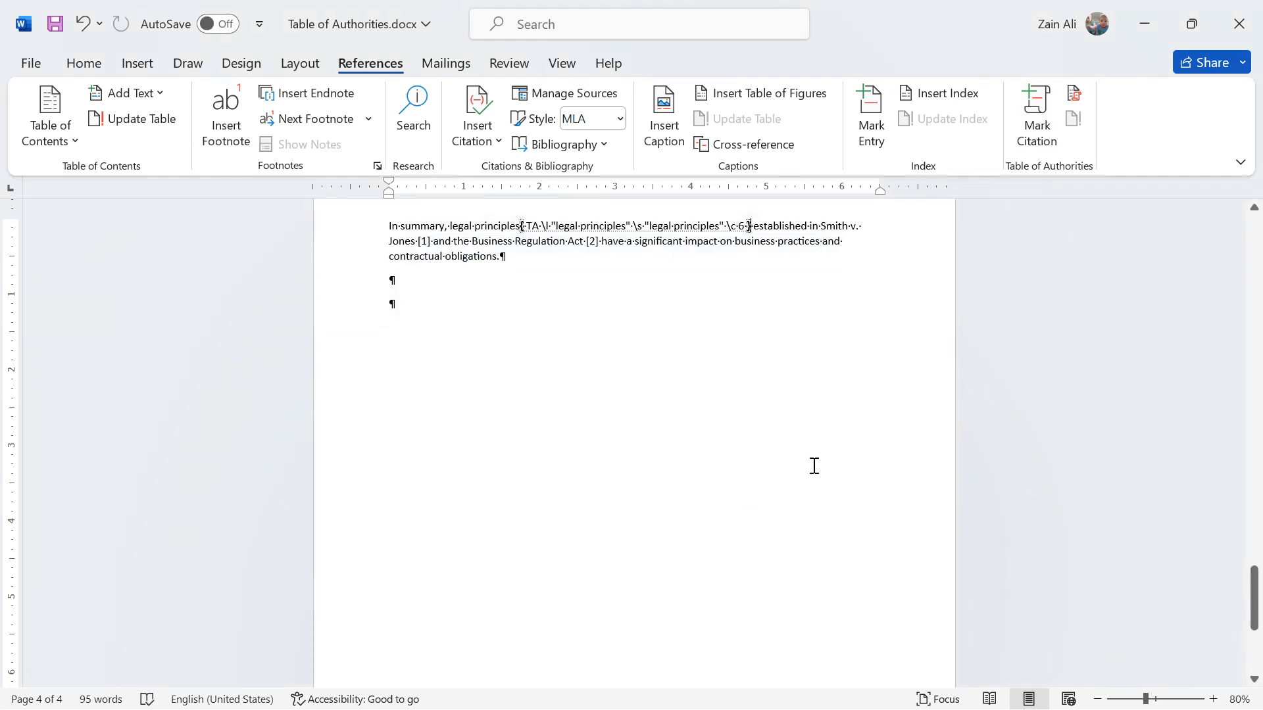
# - Update the Regulations table of authorities on page 1 to include the newly marked citation
pyautogui.moveTo(1254, 598); pyautogui.dragTo(1254, 249)
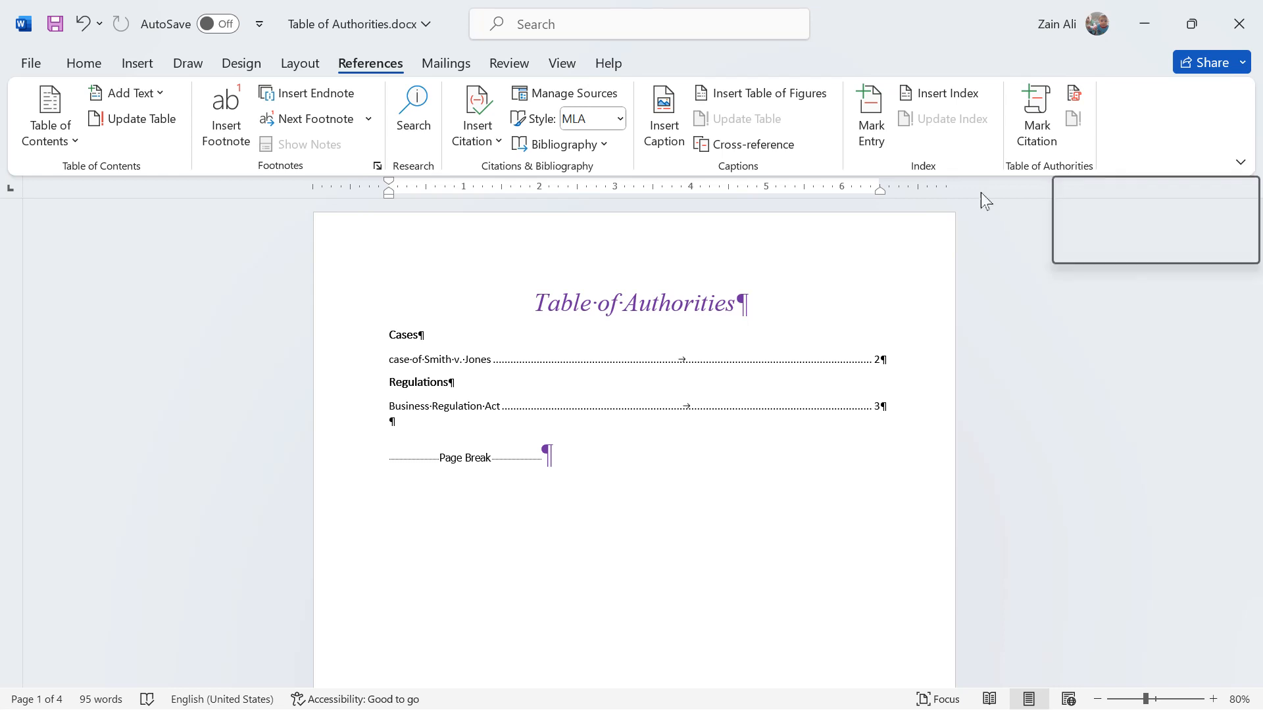
pyautogui.click(440, 406)
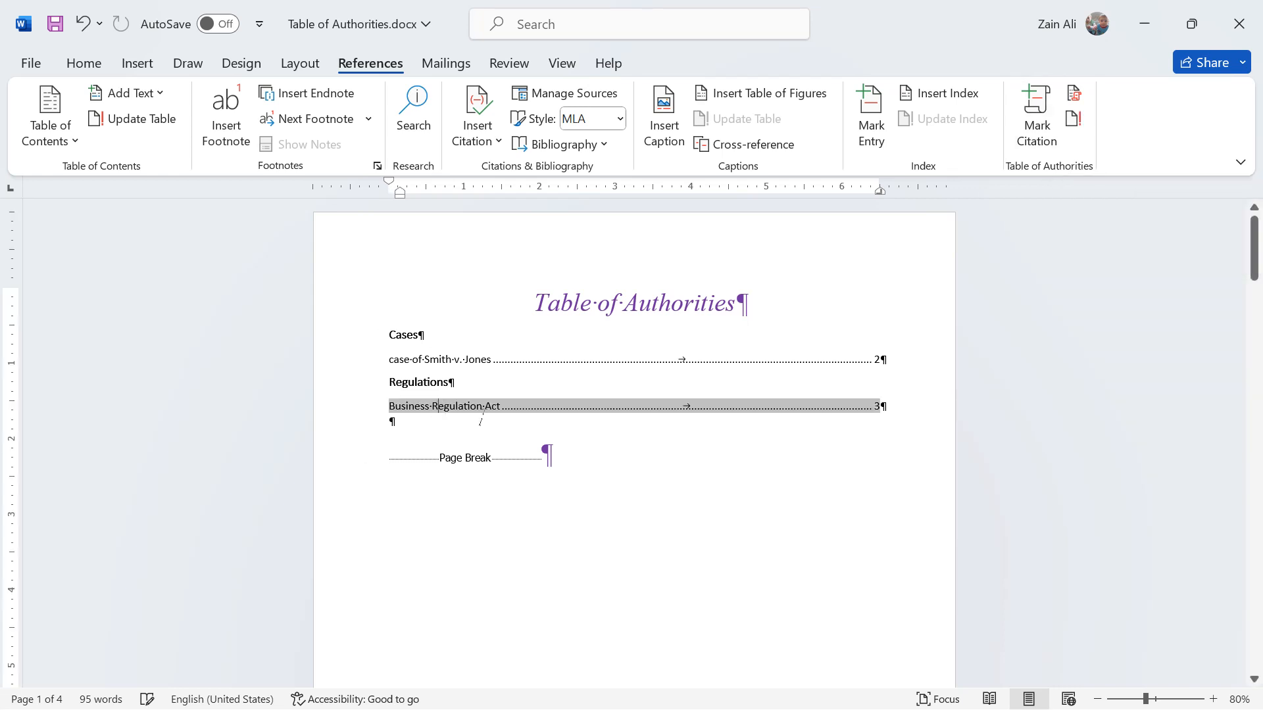
pyautogui.click(1074, 122)
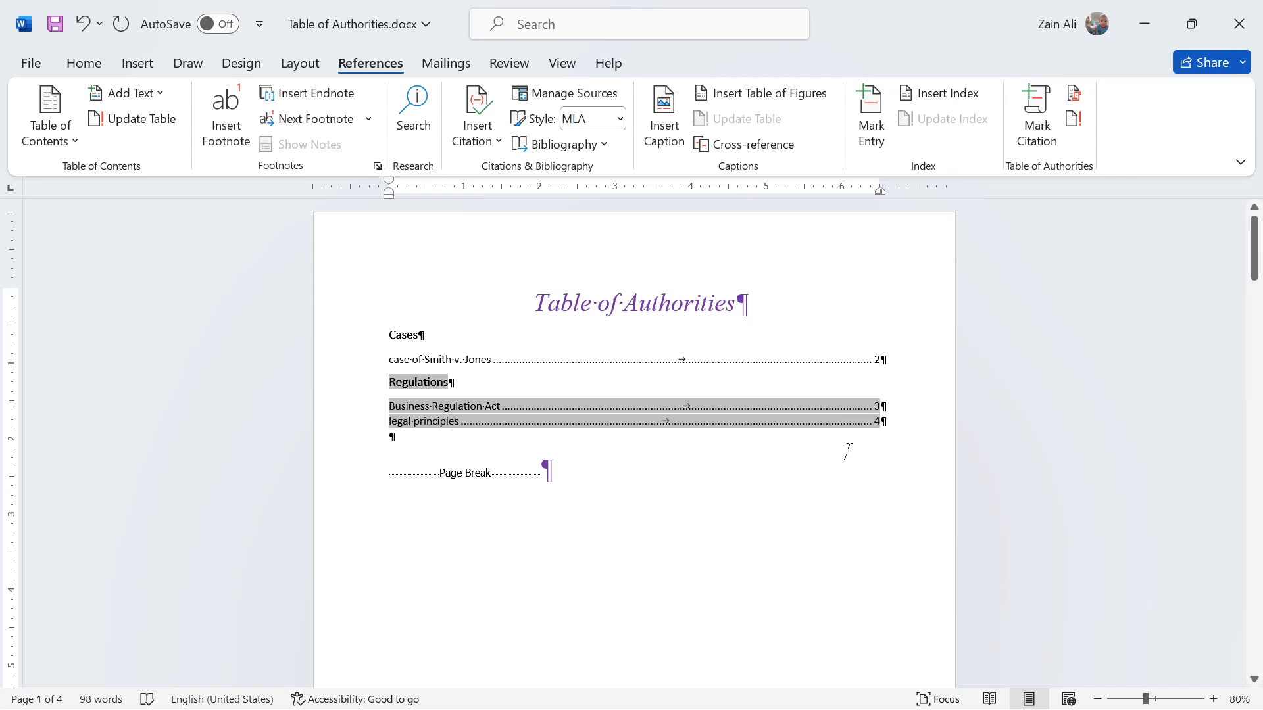
# - Insert a table of authorities for All categories below the Regulations table, agreeing to replace the existing category tables
pyautogui.click(428, 463)
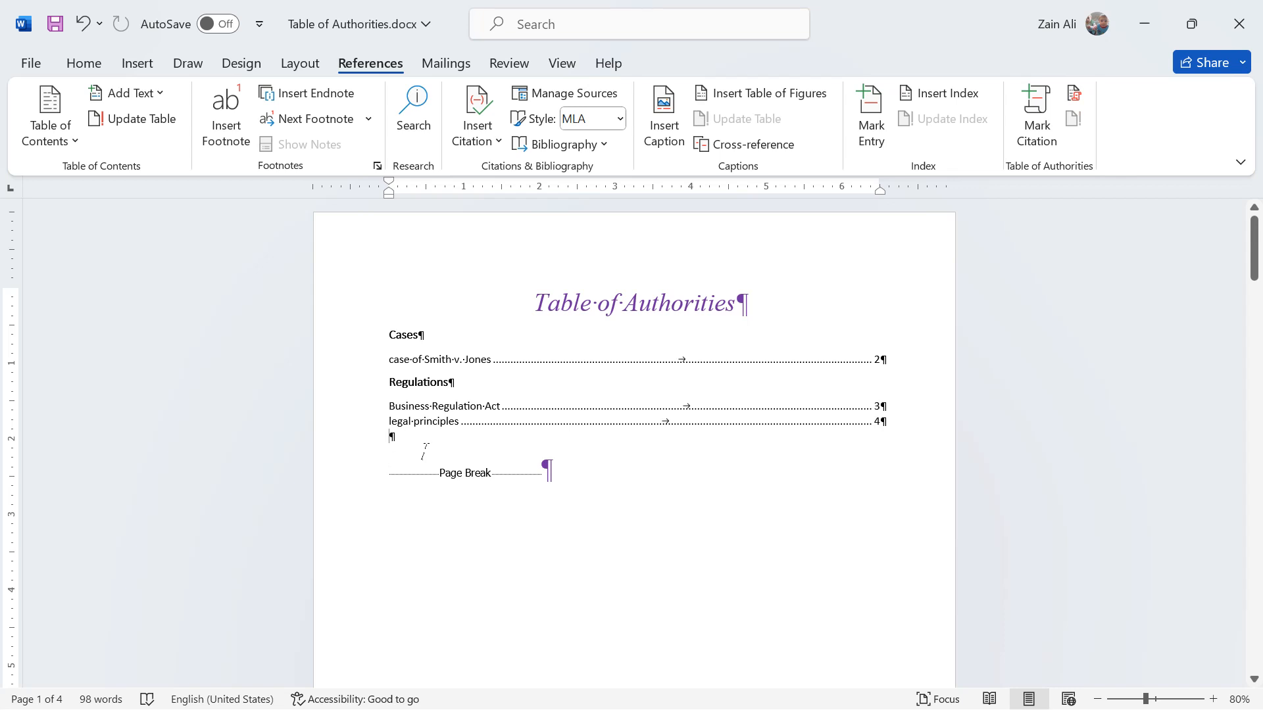
pyautogui.click(1073, 93)
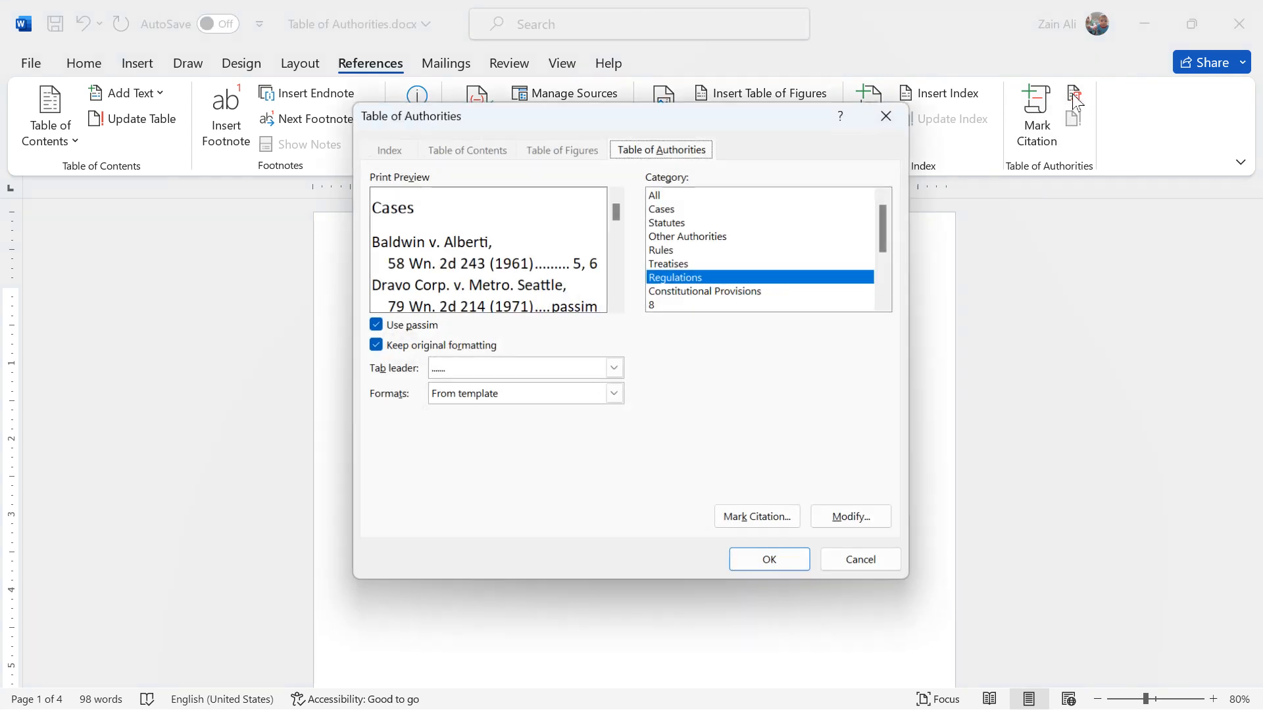
pyautogui.click(710, 200)
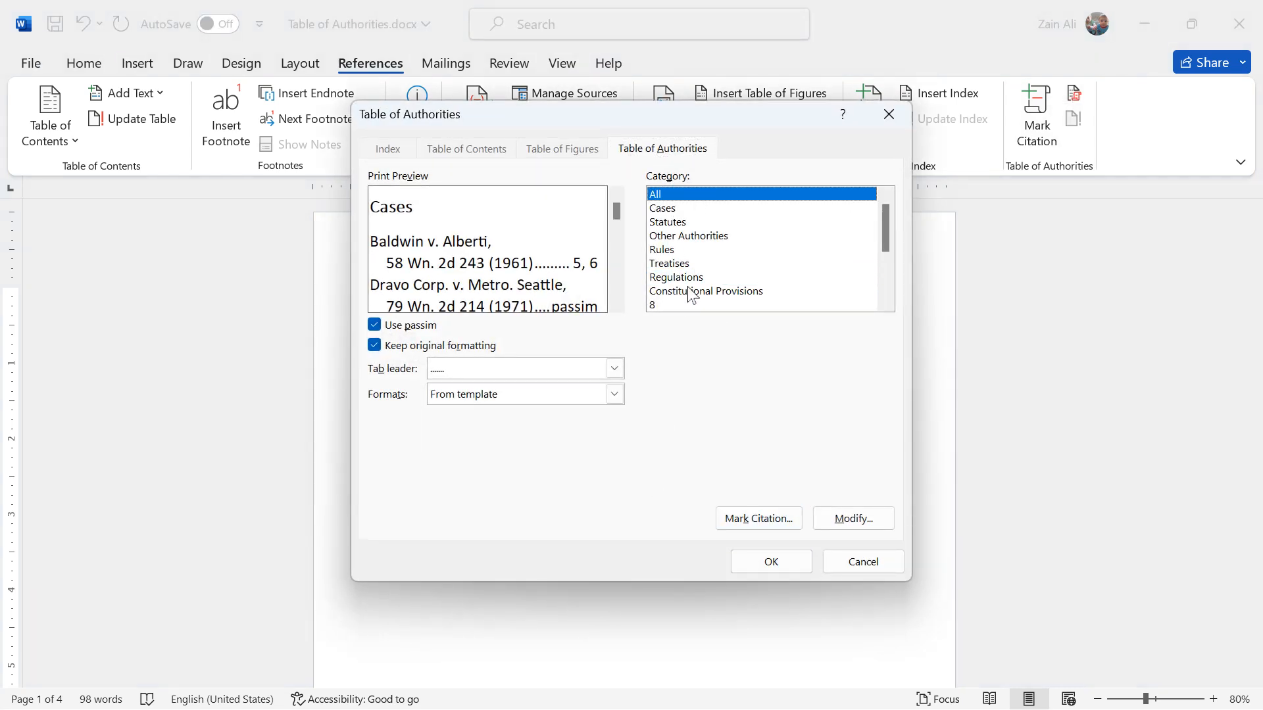
pyautogui.click(777, 560)
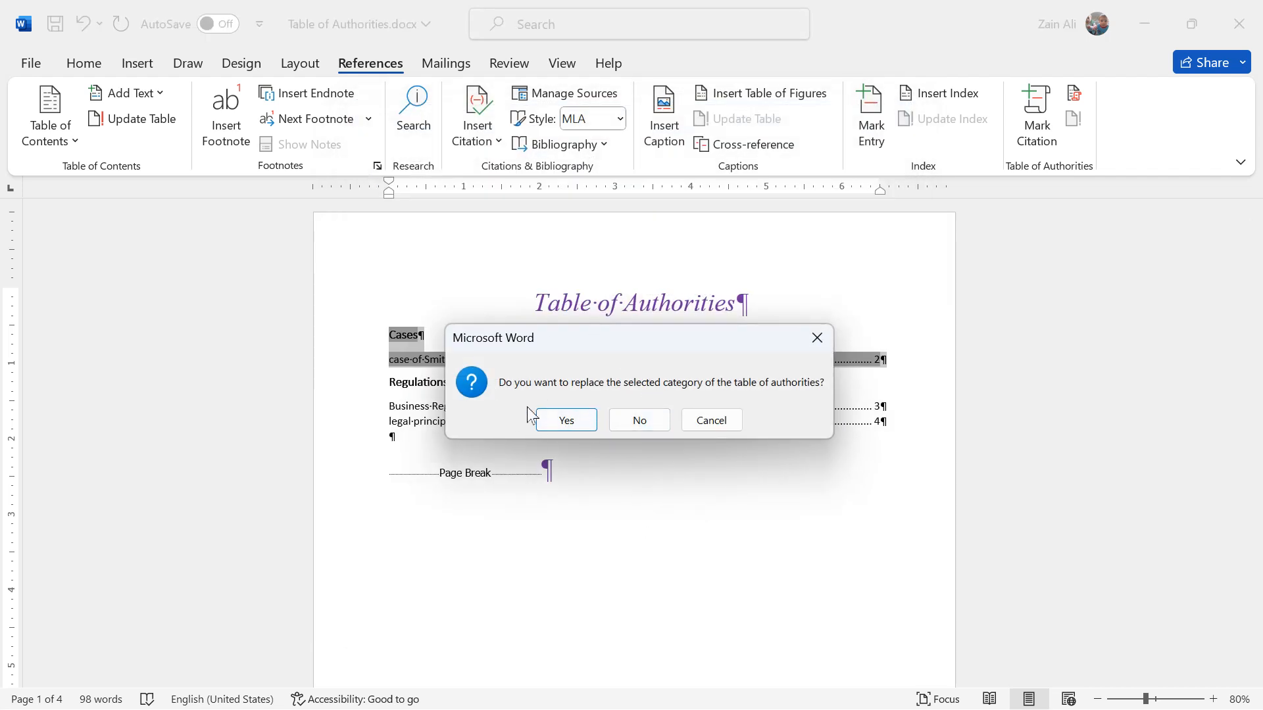
pyautogui.click(562, 425)
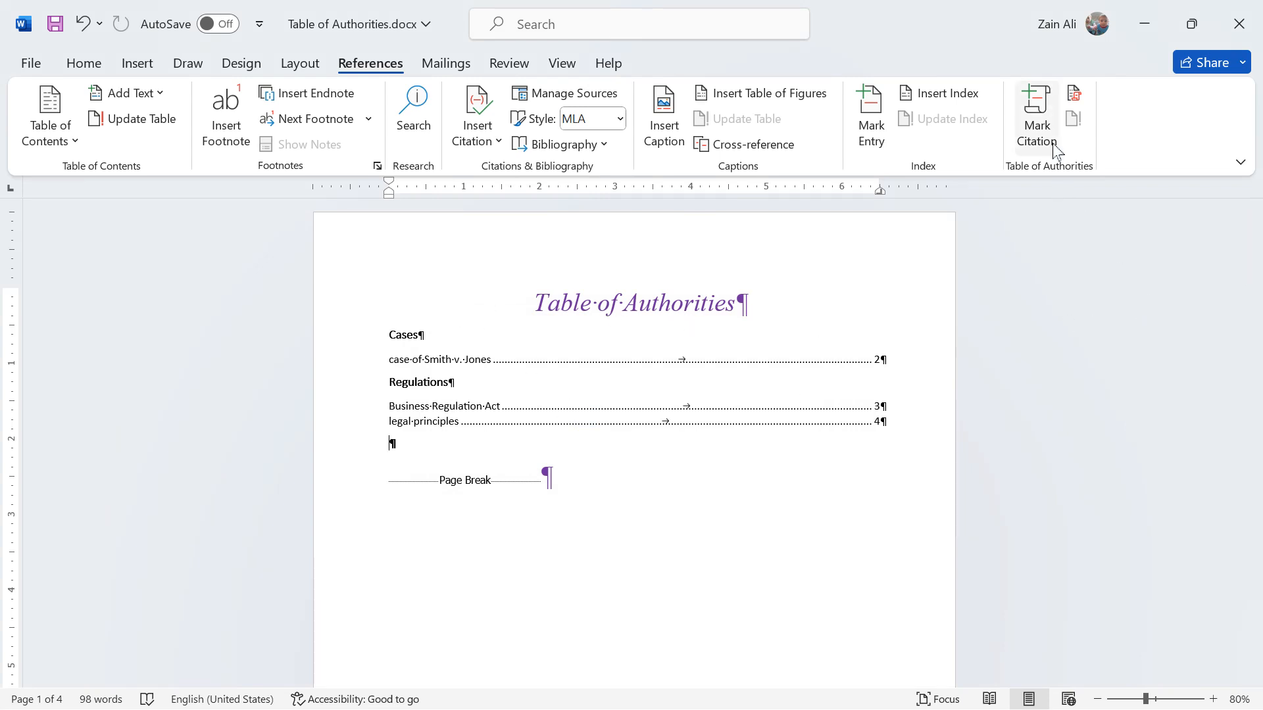
# - Open the Mark Citation dialog with no text selected
pyautogui.click(1049, 124)
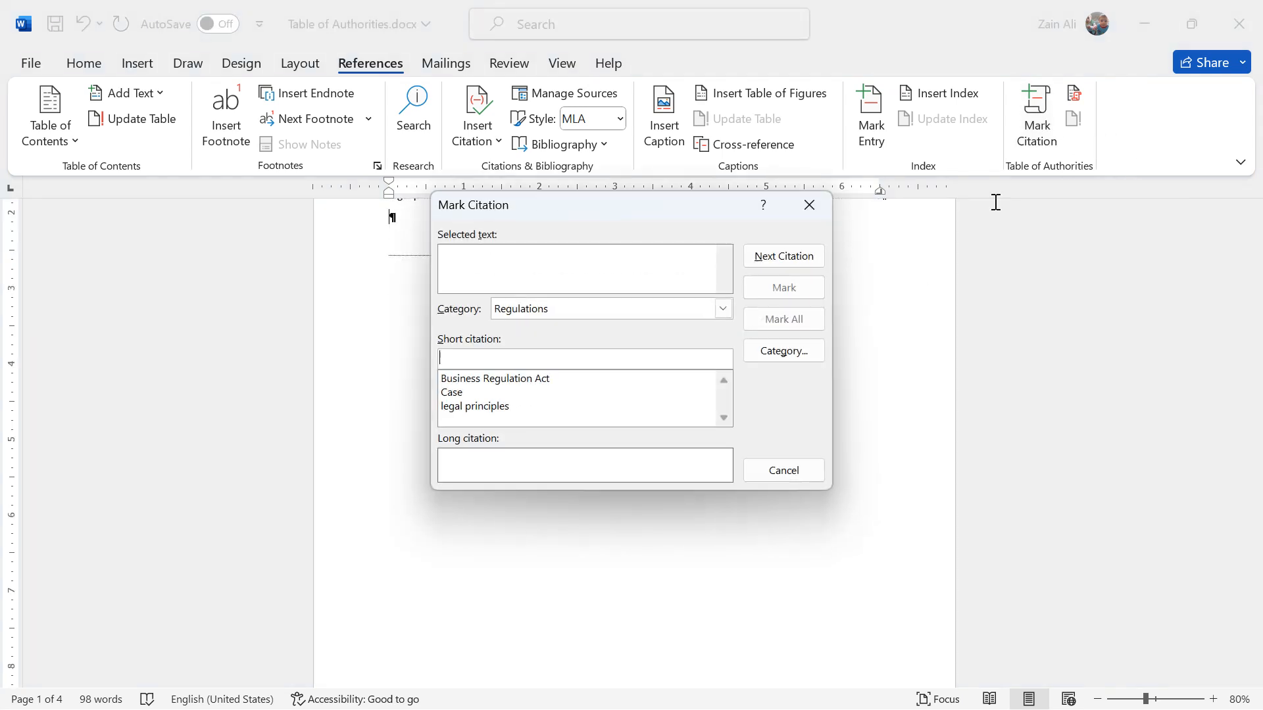